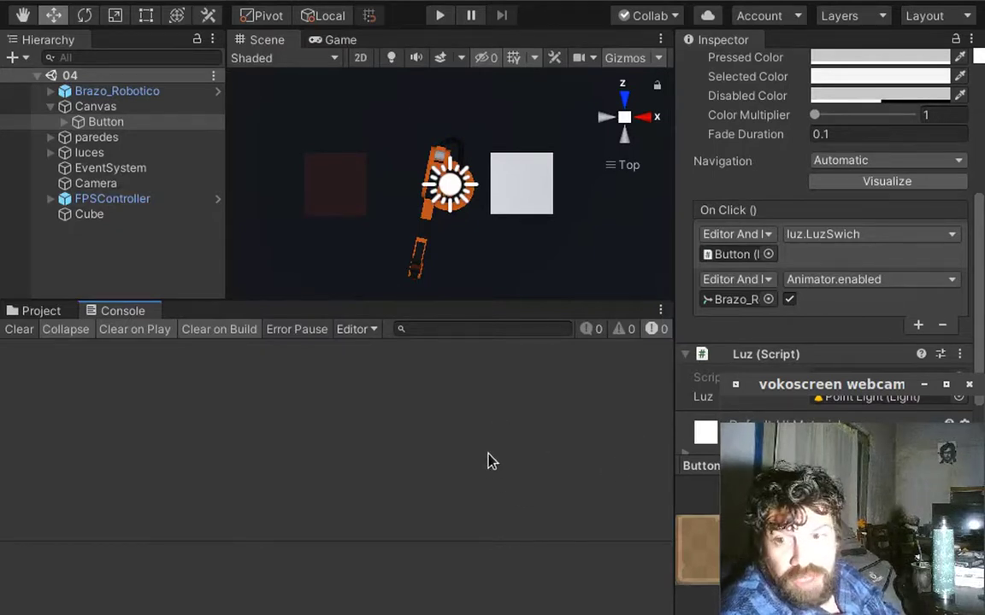
- Select the Point Light spotlight inside luces and show the Game view of the robot arm
left_click_drag(982, 222, 982, 77)
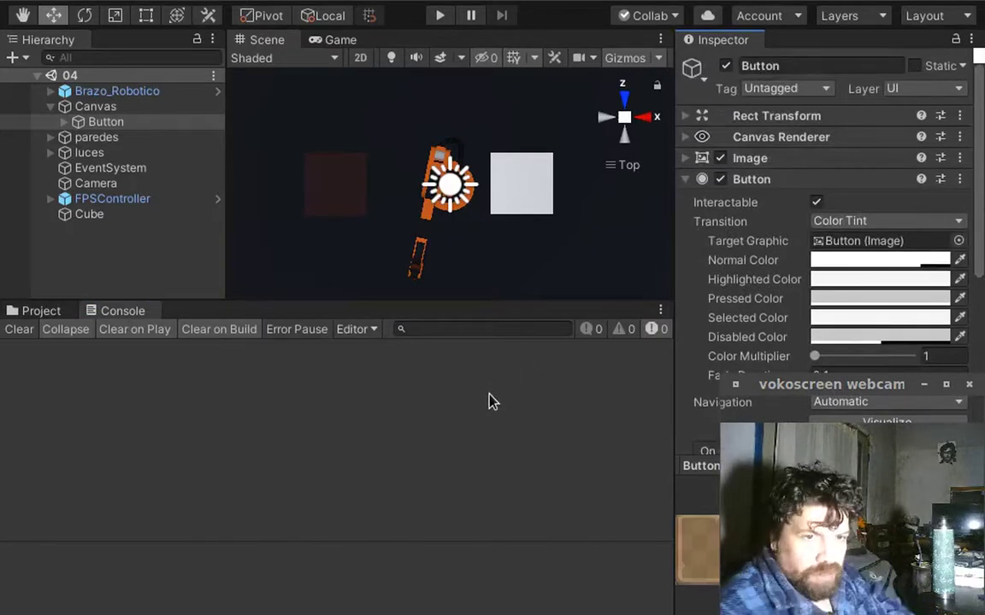
left_click(141, 76)
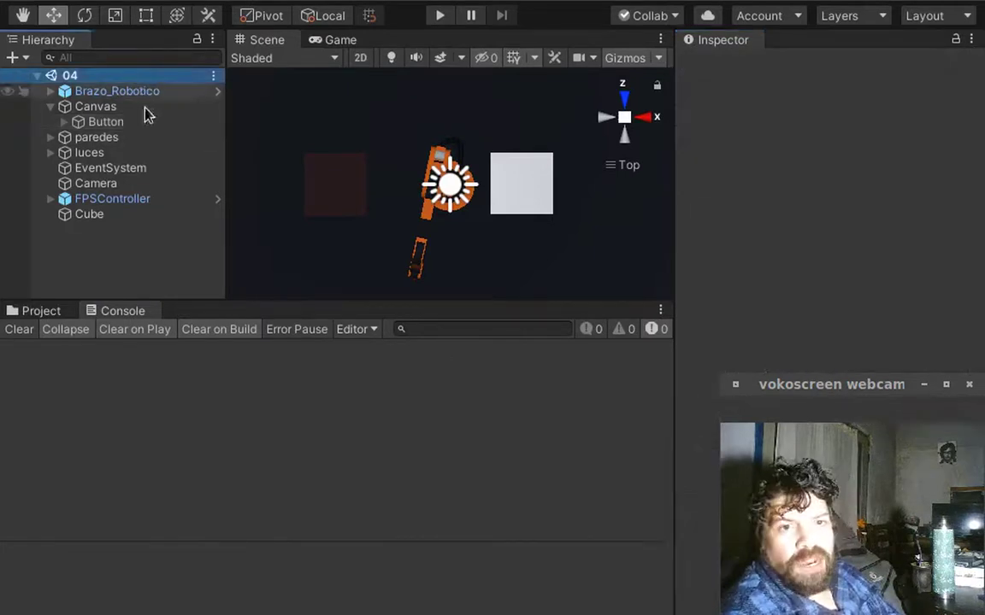
left_click(121, 124)
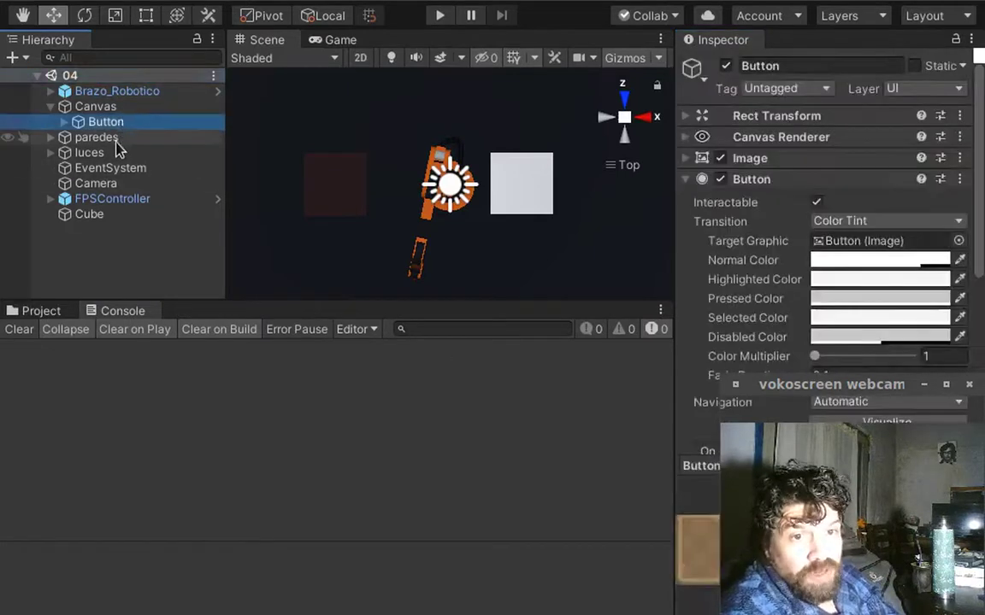
left_click(94, 154)
left_click(52, 152)
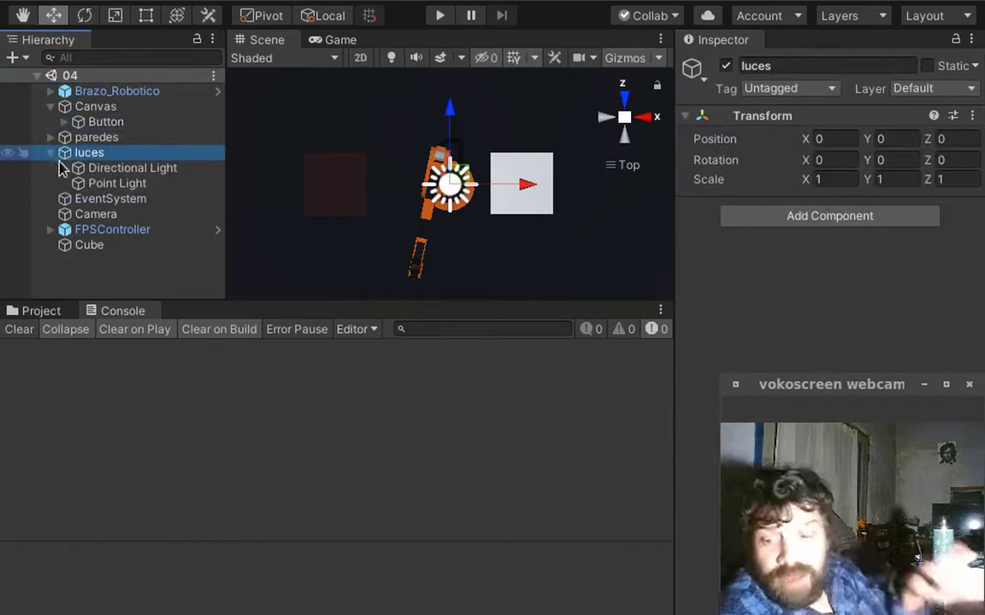
left_click(101, 184)
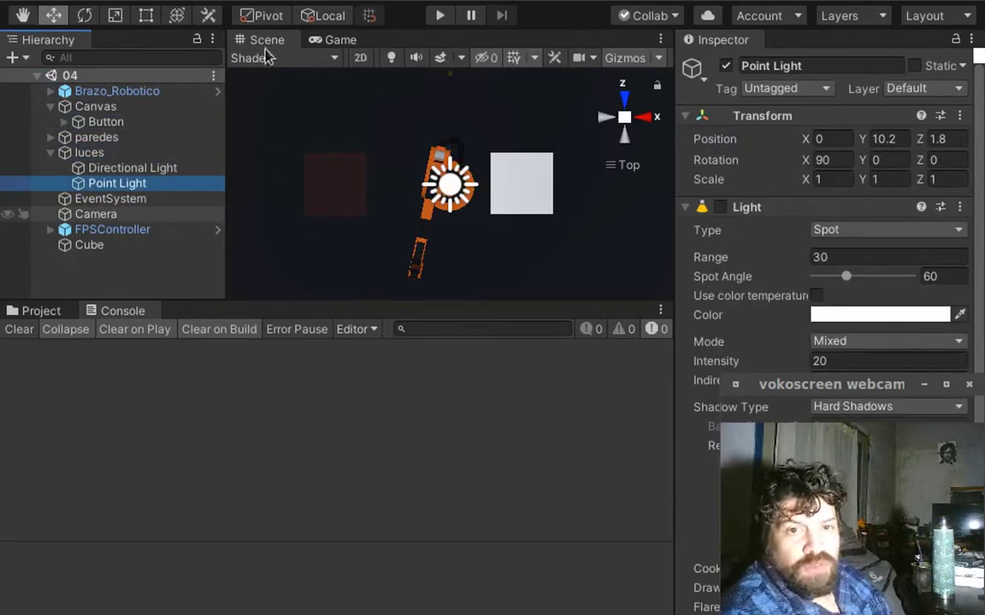
left_click(329, 41)
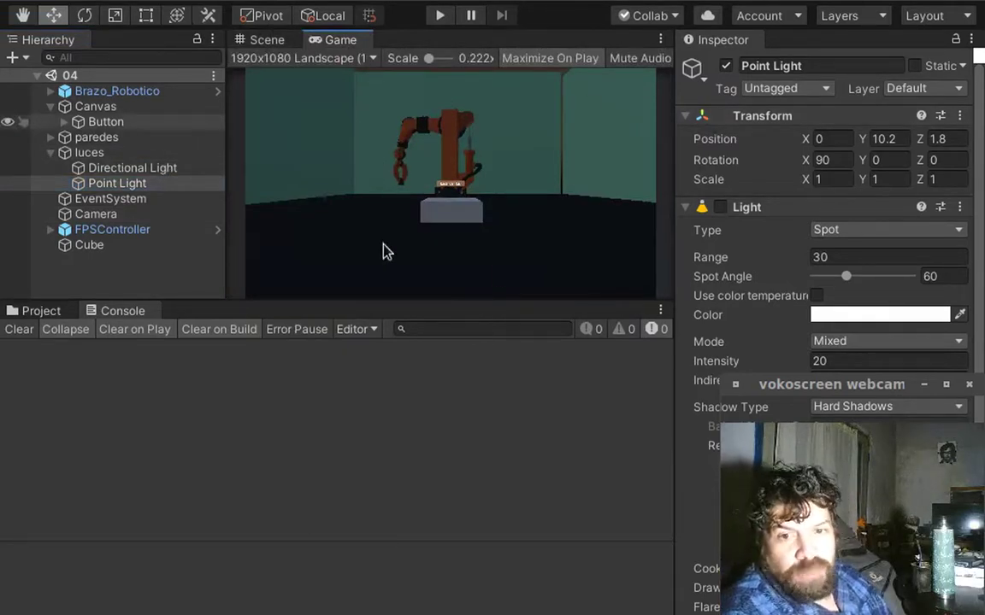
- Test the Directional Light and Point Light by deactivating each object and reactivating it
left_click(175, 167)
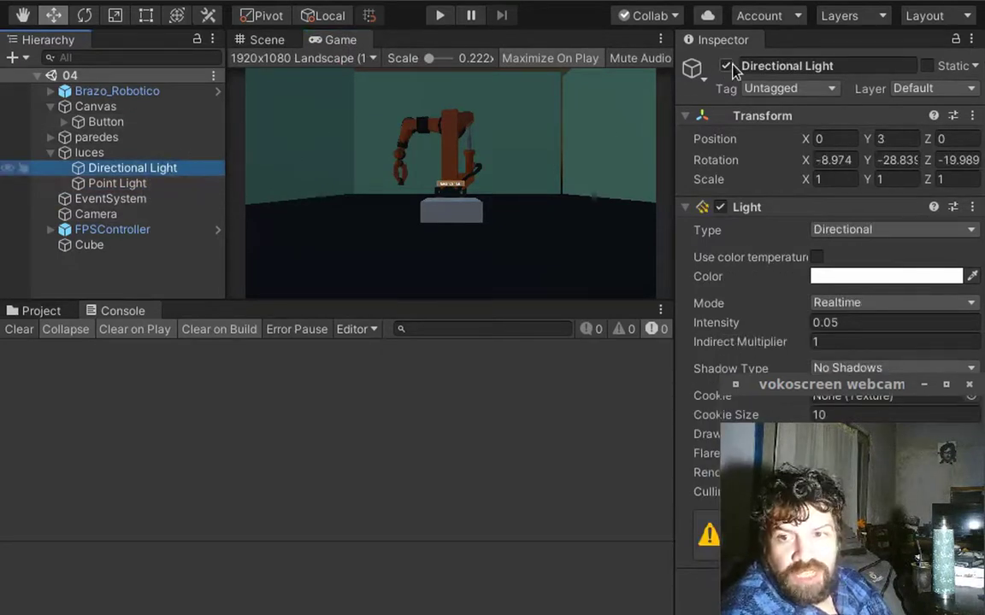
left_click(727, 66)
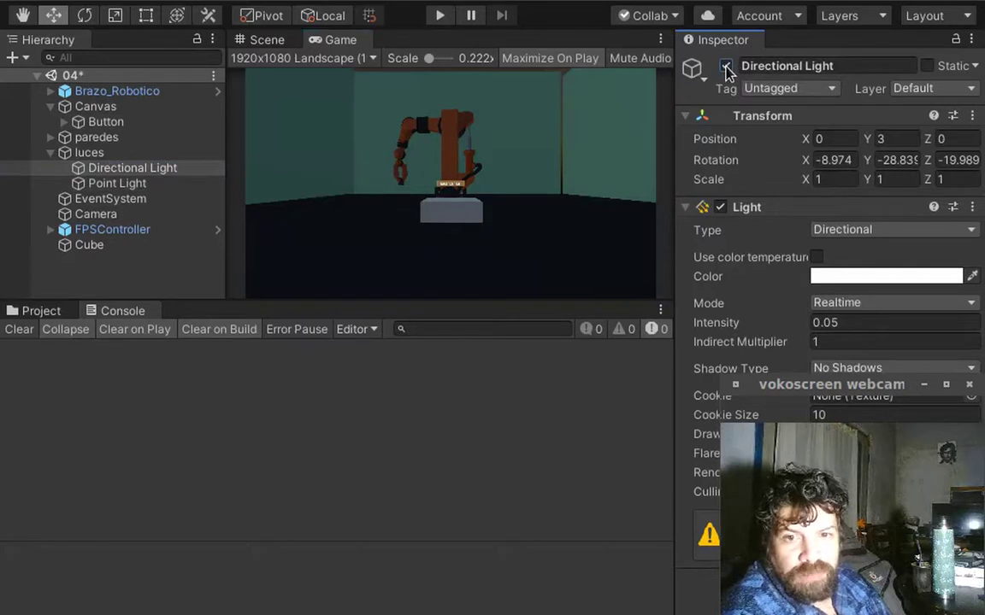
left_click(725, 66)
left_click(145, 183)
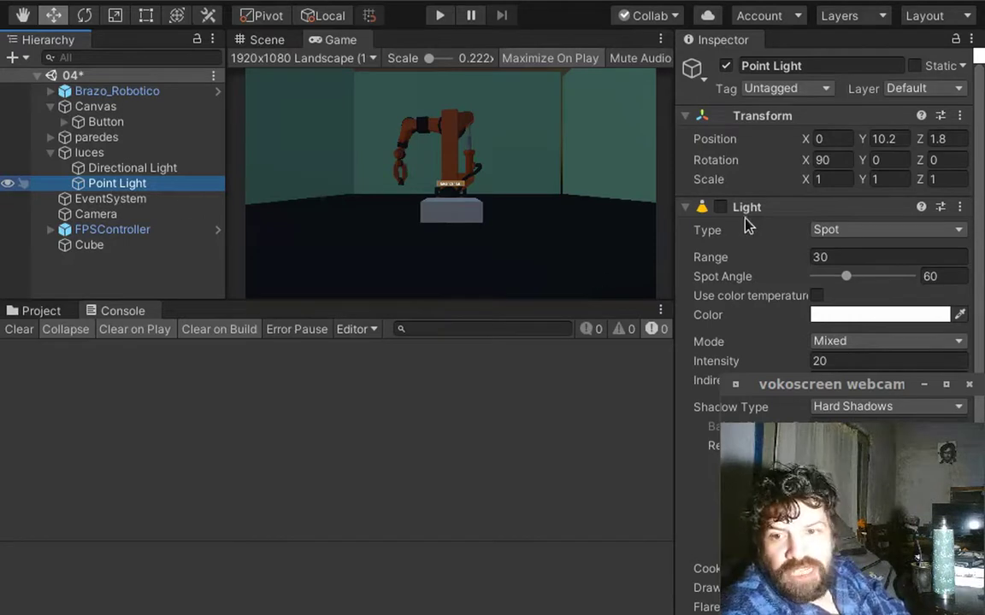
scroll(735, 233, "down", 4)
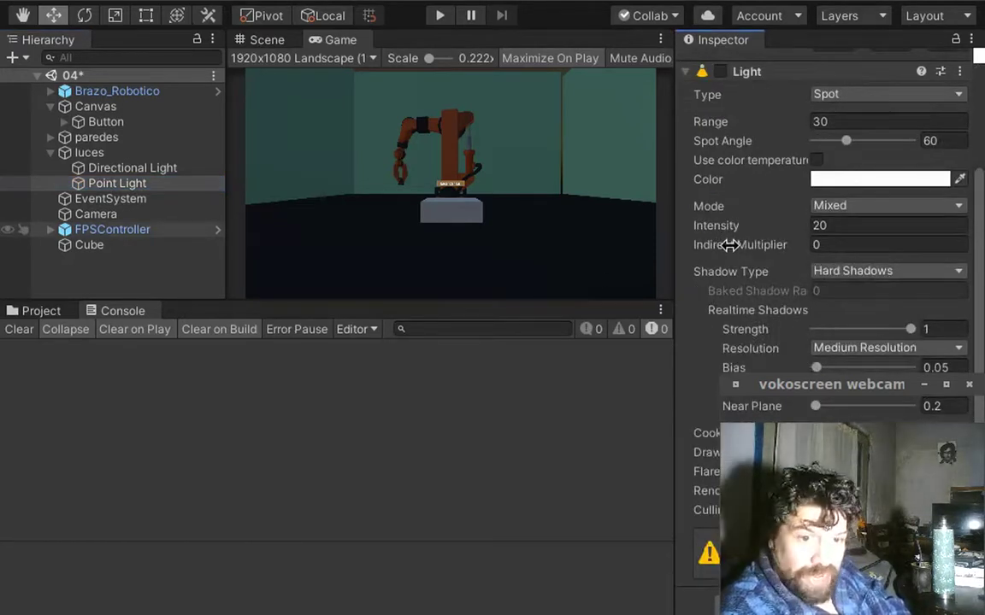
mouse_move(718, 247)
scroll(715, 248, "up", 4)
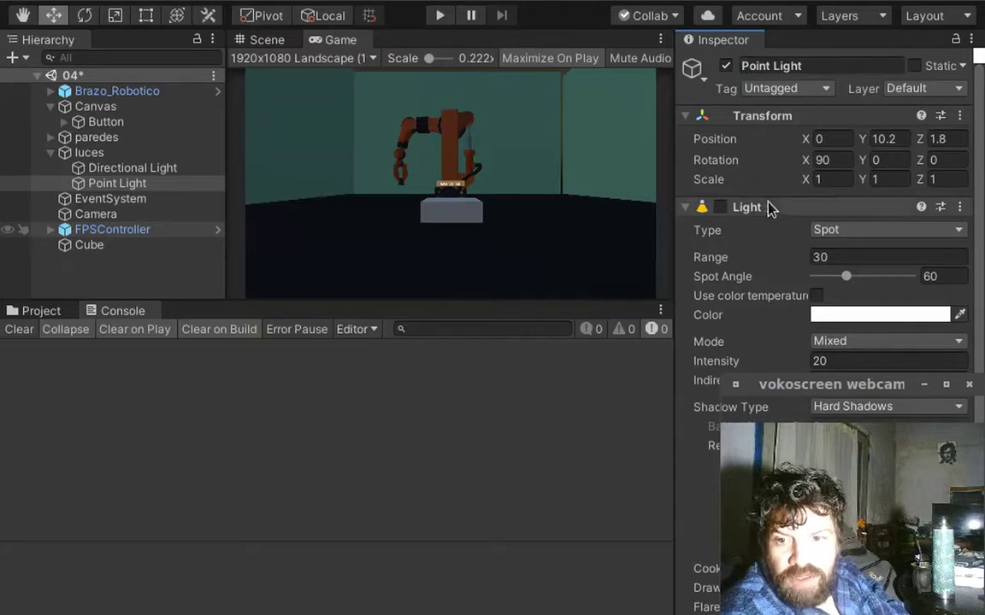
left_click(725, 66)
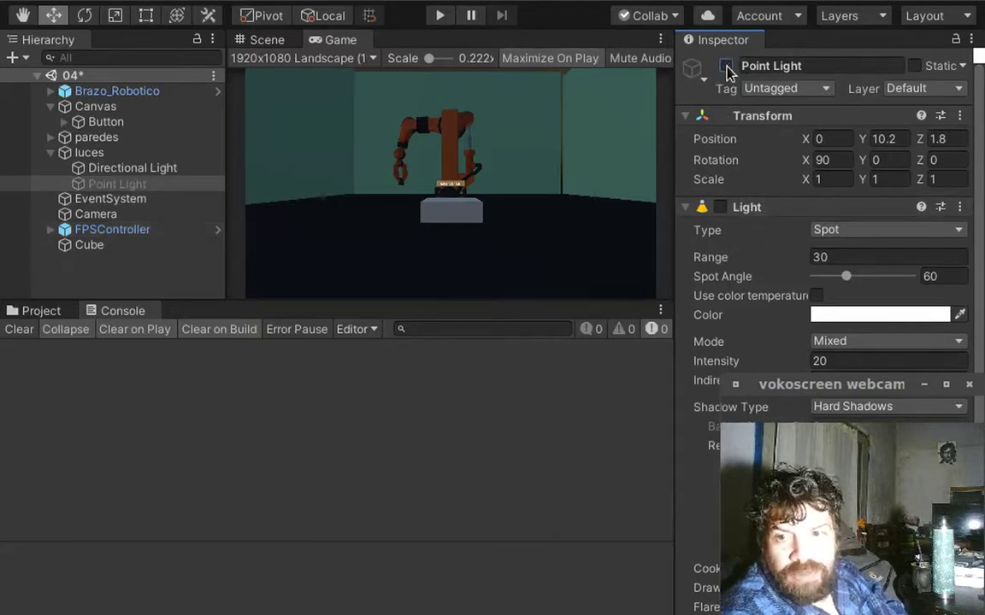
left_click(726, 66)
left_click_drag(815, 67, 696, 67)
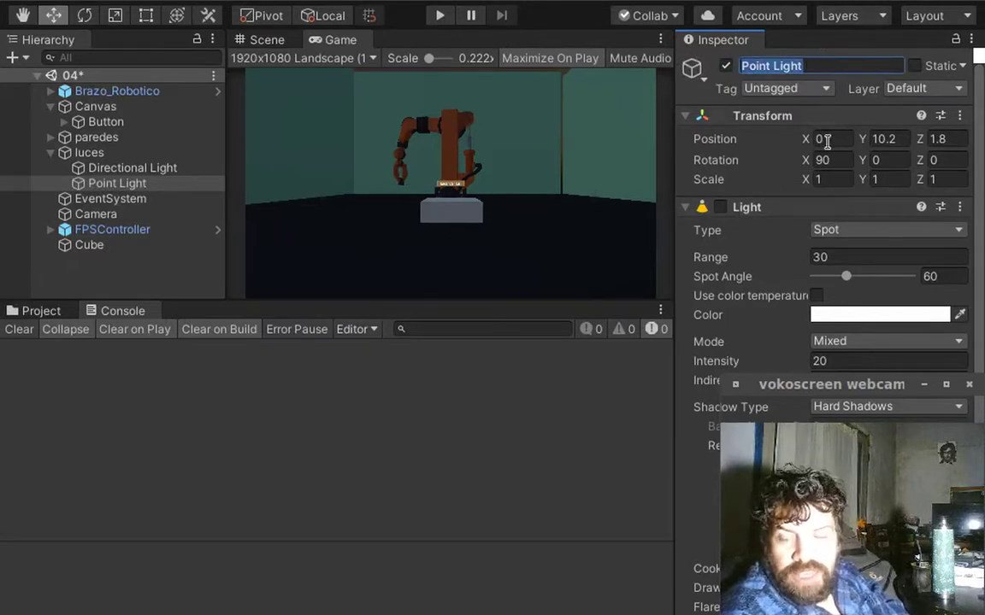
- Switch the spotlight's Light component on and off twice, leaving it off, then bring up luz.cs
scroll(751, 248, "down", 3)
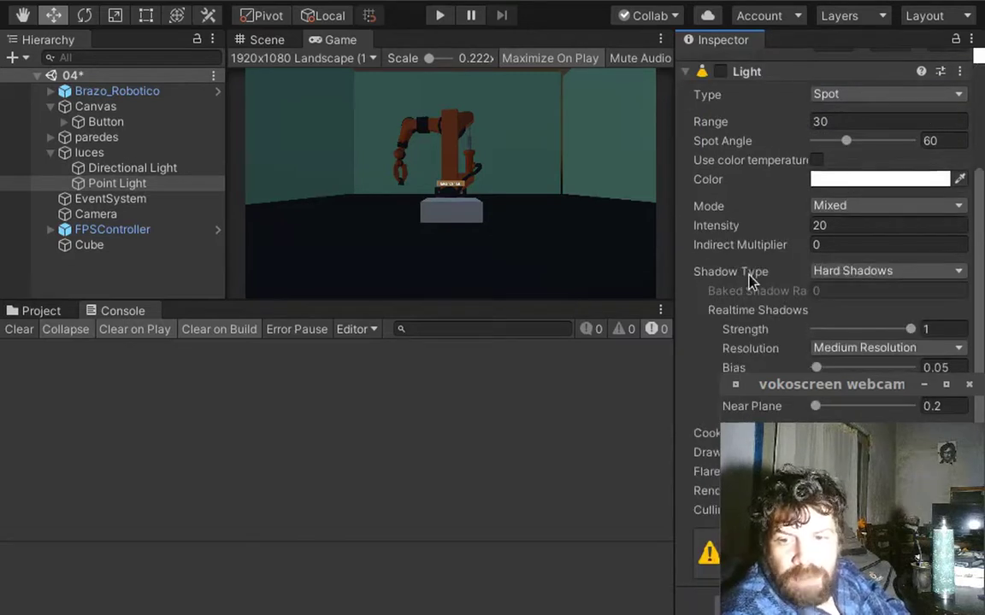
scroll(750, 279, "up", 3)
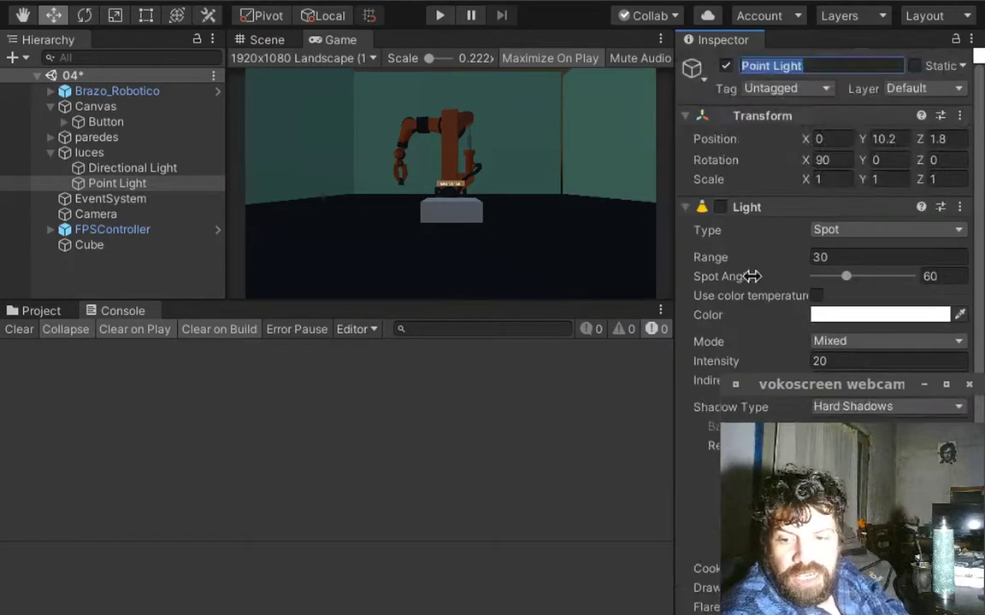
left_click(722, 208)
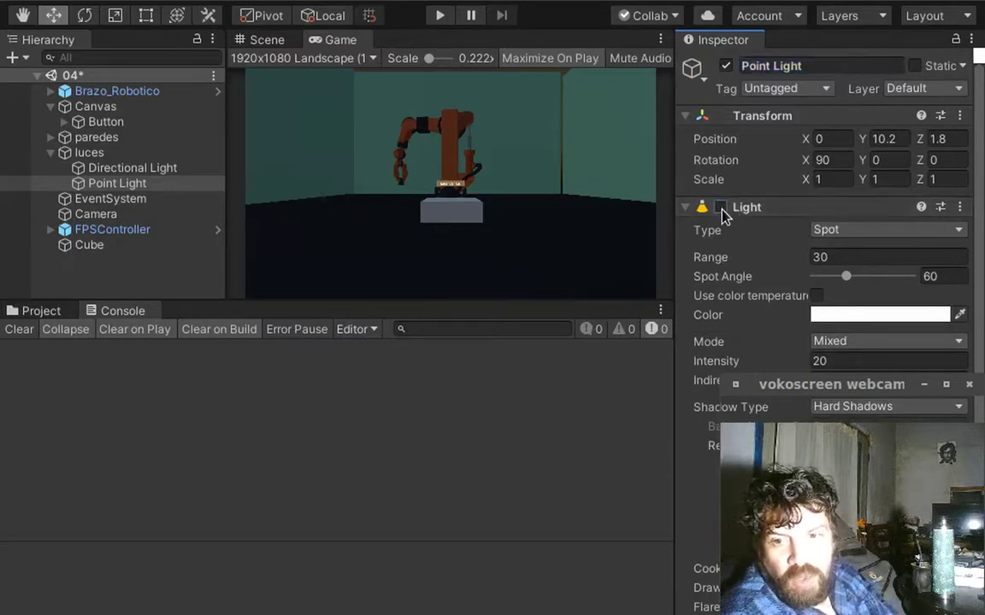
left_click(721, 207)
left_click(721, 208)
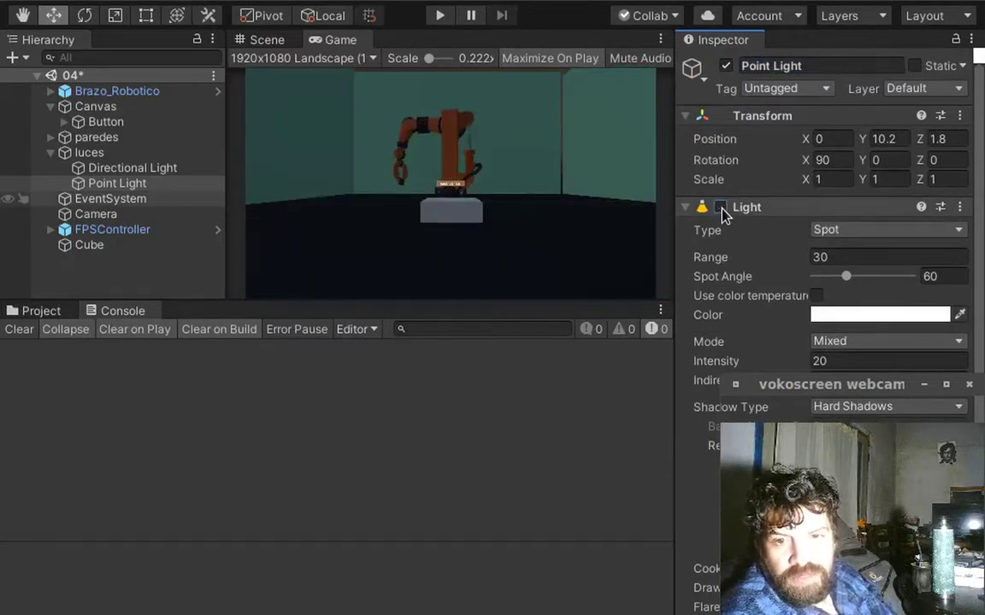
left_click(721, 207)
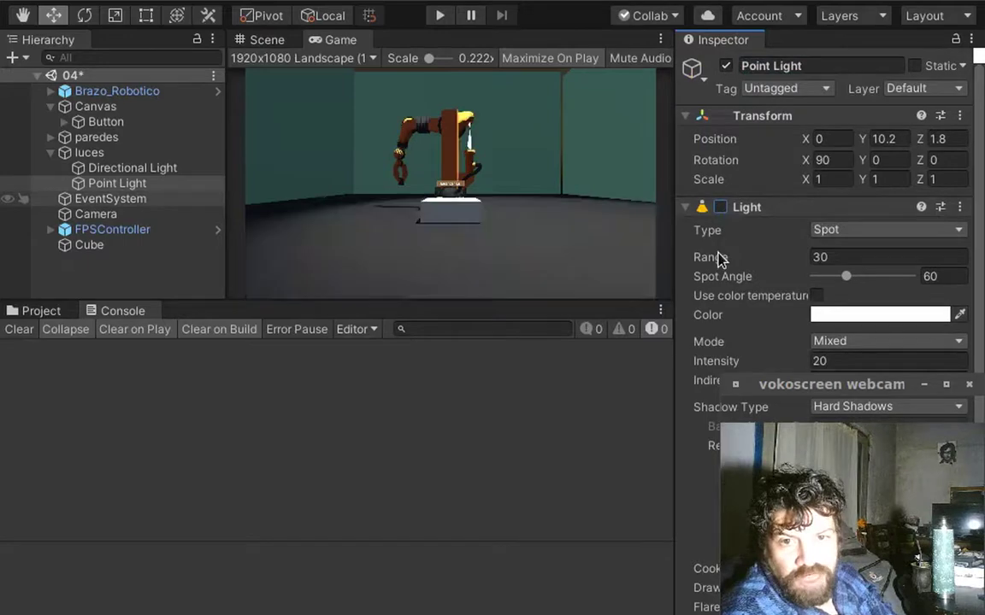
left_click(721, 208)
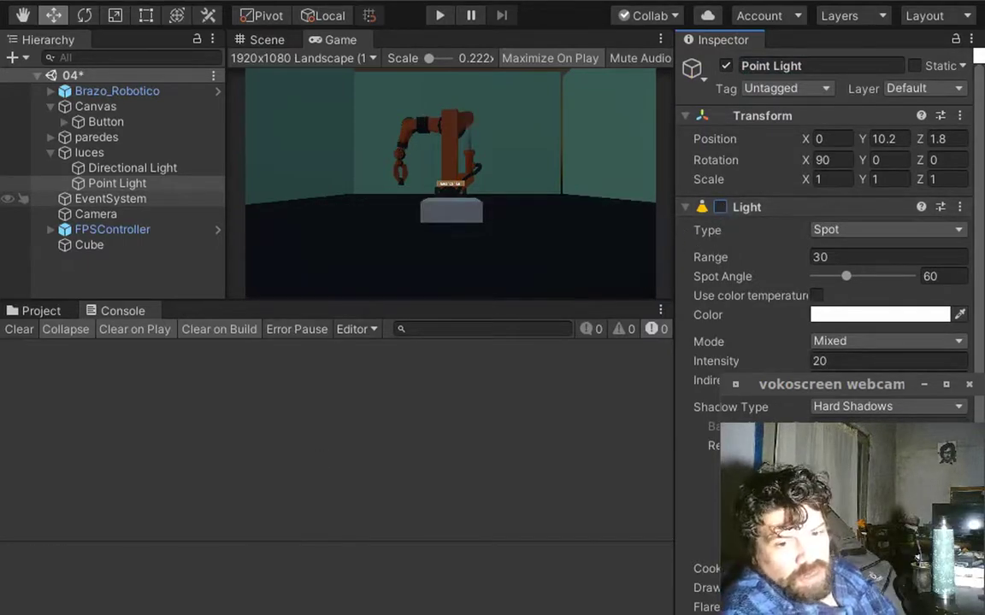
left_click(205, 547)
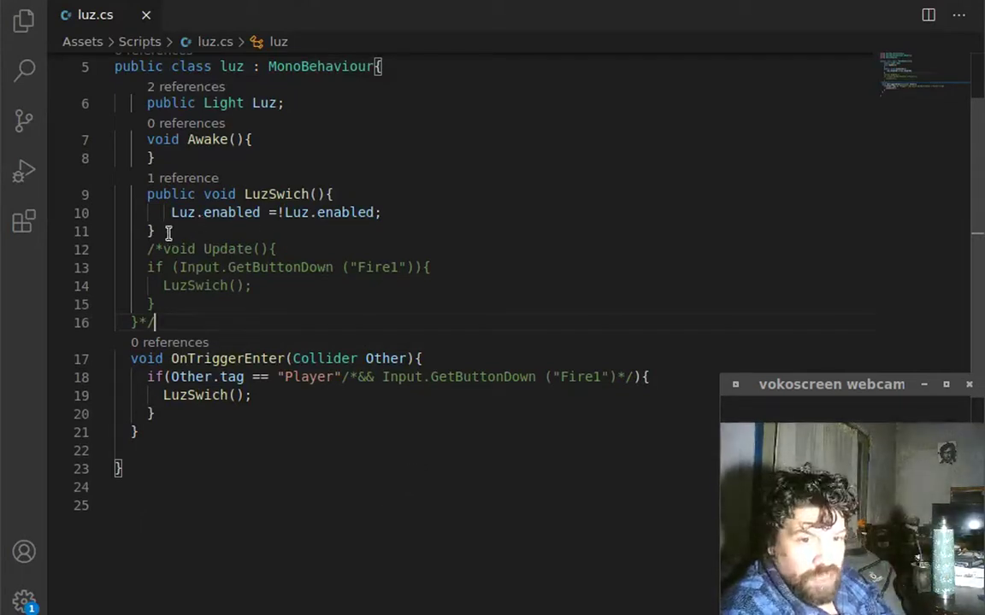
- Highlight the LuzSwich method and the public Light Luz field in luz.cs, then return to Unity
left_click_drag(168, 232, 144, 195)
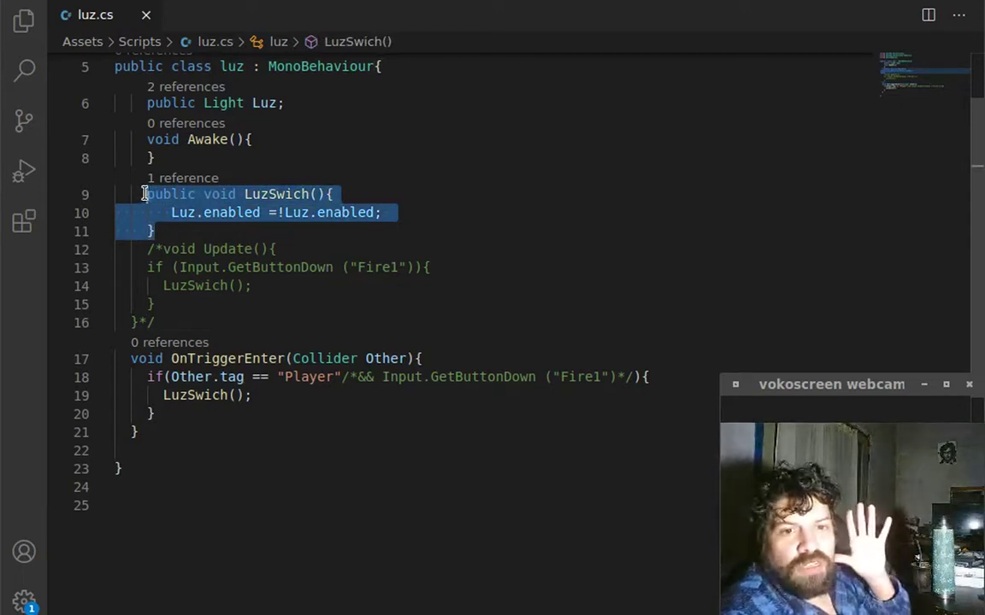
left_click(181, 233)
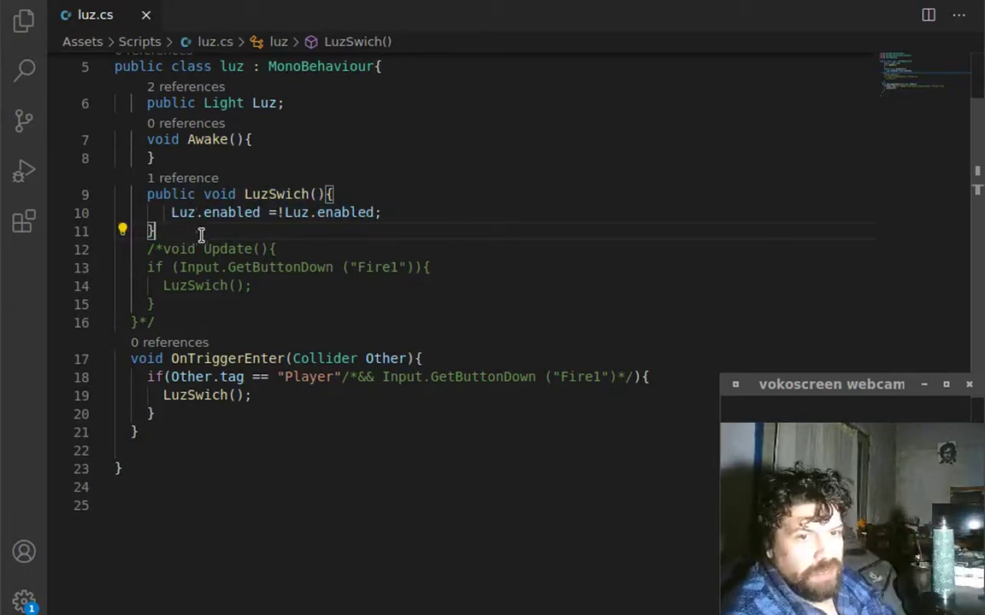
scroll(214, 179, "up", 1)
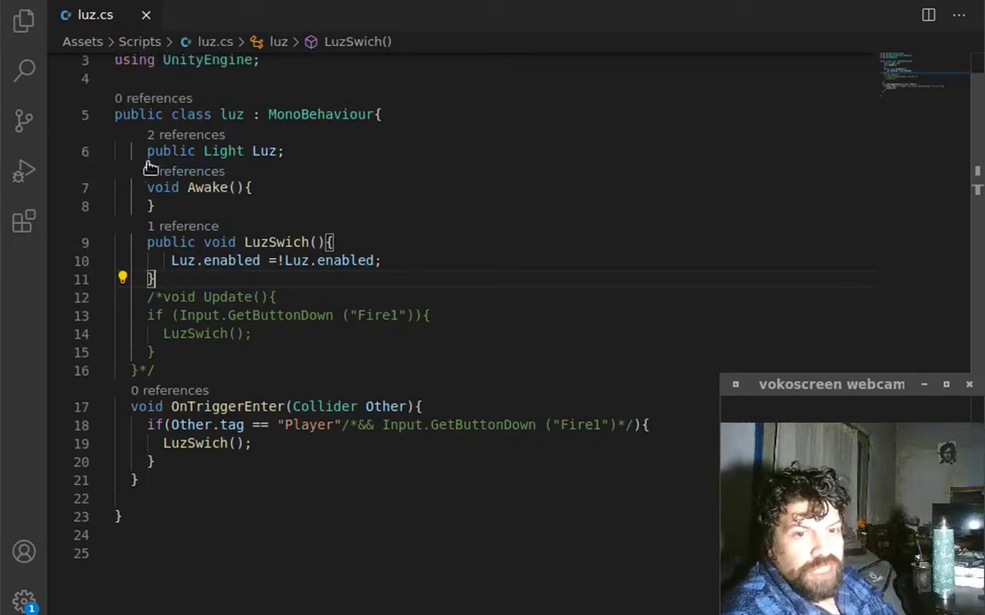
left_click_drag(147, 151, 291, 152)
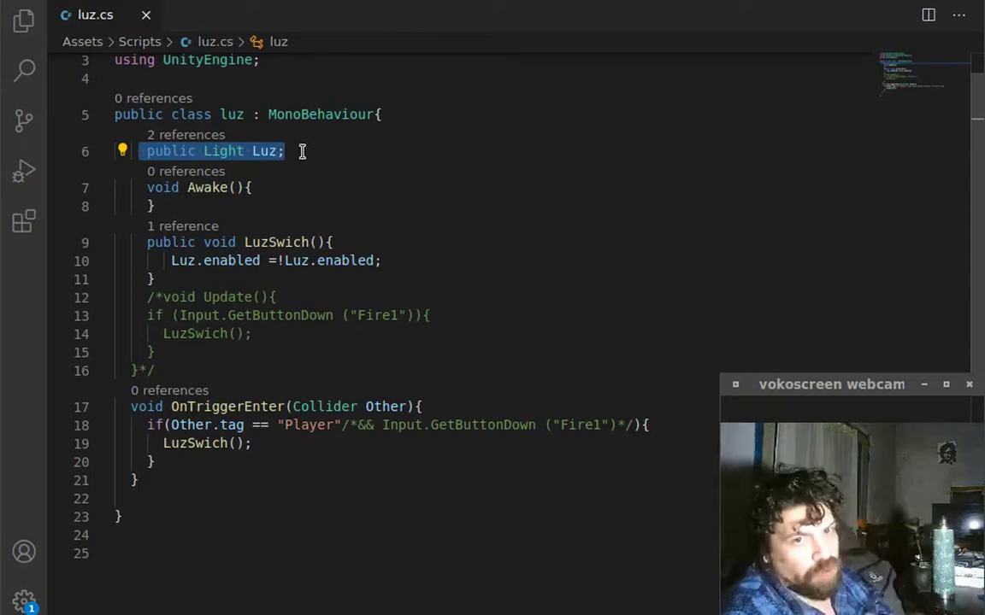
left_click(302, 151)
mouse_move(225, 614)
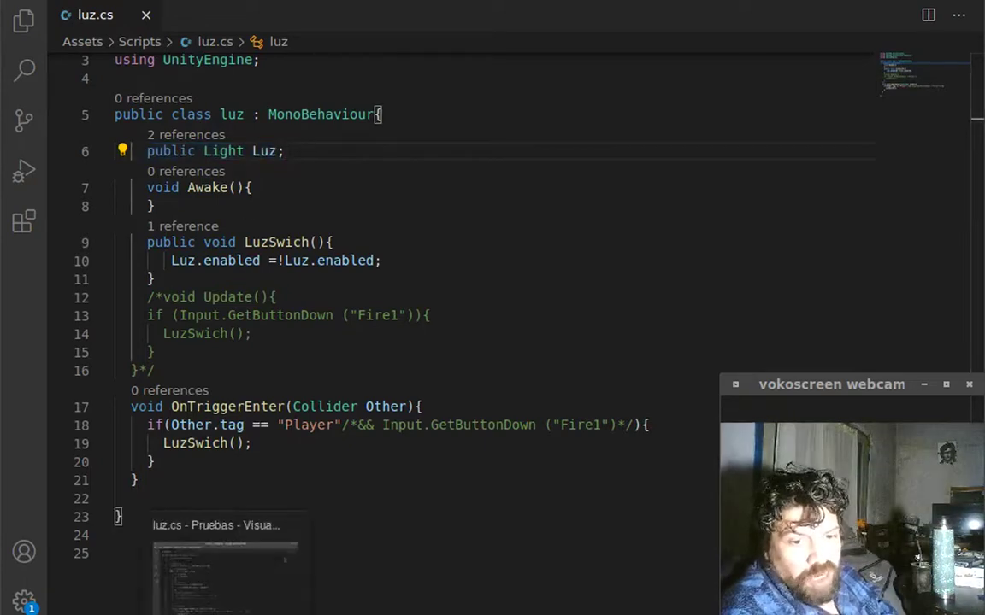
left_click(181, 614)
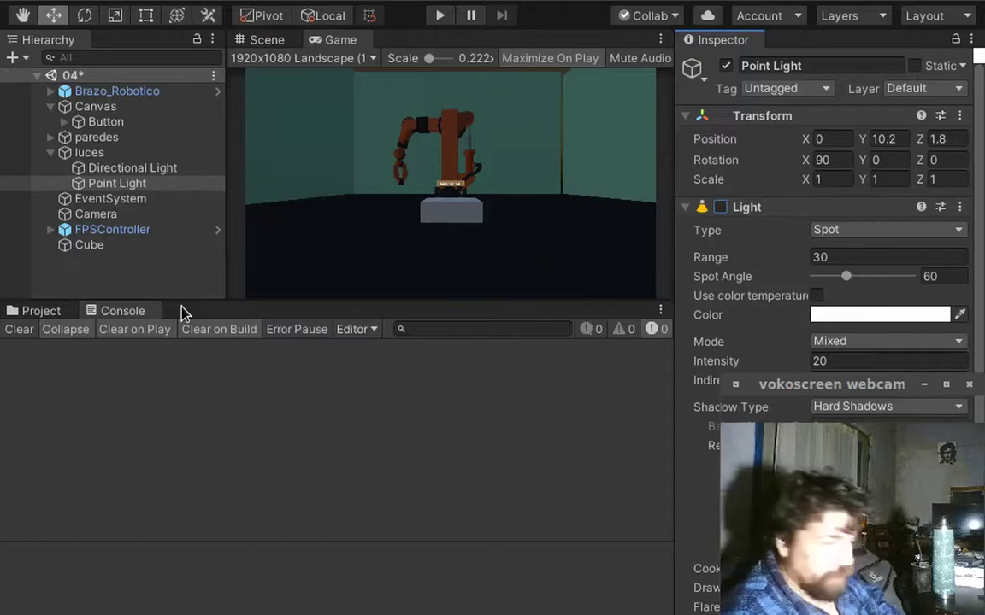
key("alt+Tab")
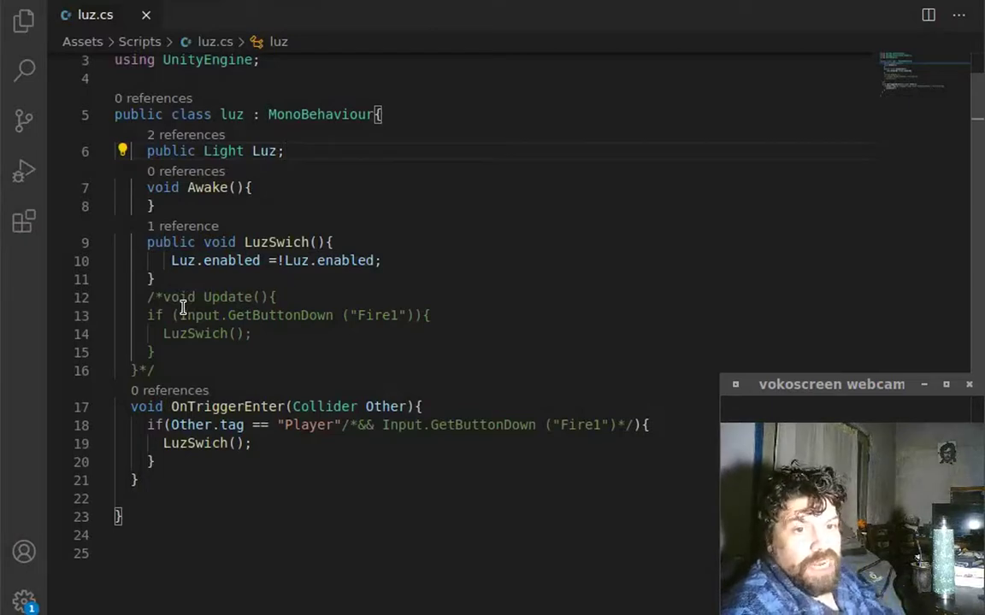
key("Down")
key("Down")
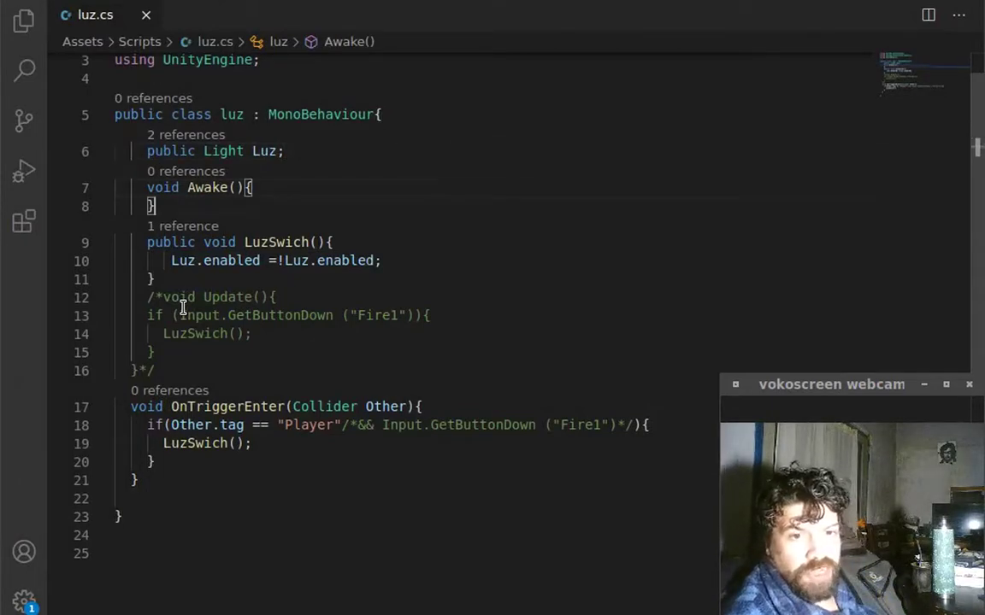
key("Down")
key("Down")
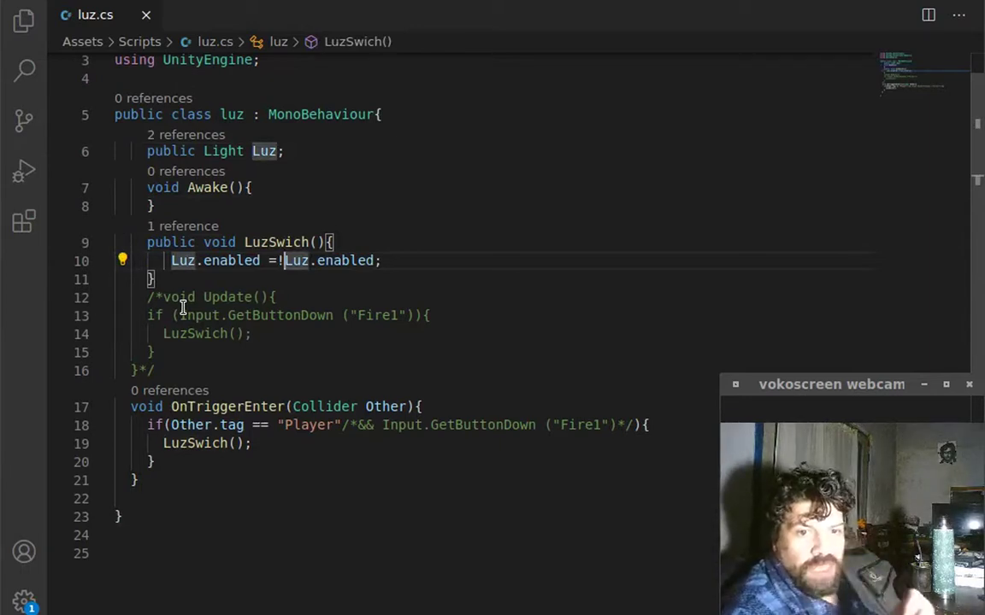
key("ctrl+Right")
key("ctrl+Right")
key("ctrl+Right")
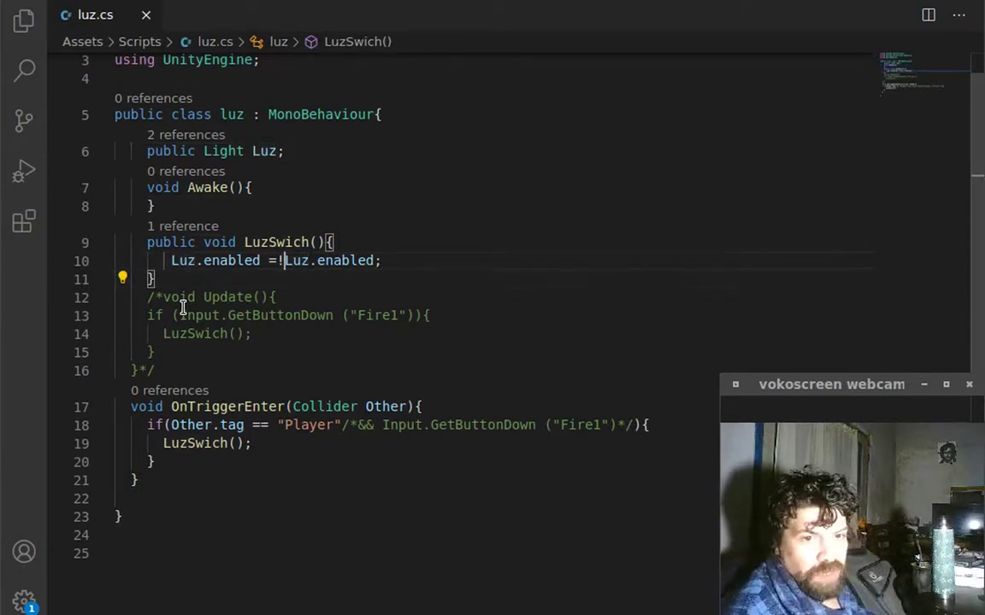
key("Up")
key("Down")
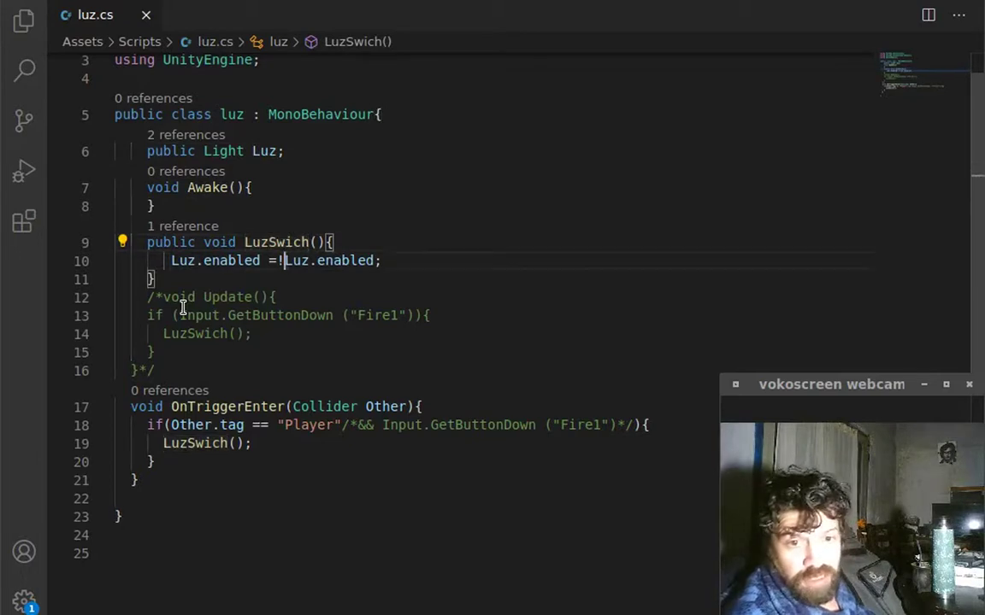
key("Left")
key("Left")
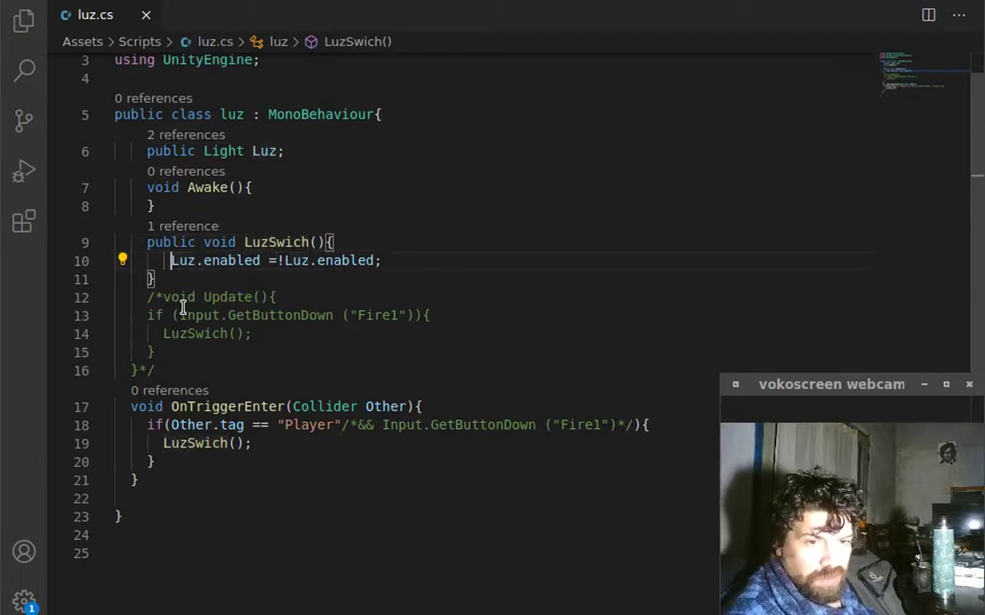
key("Up")
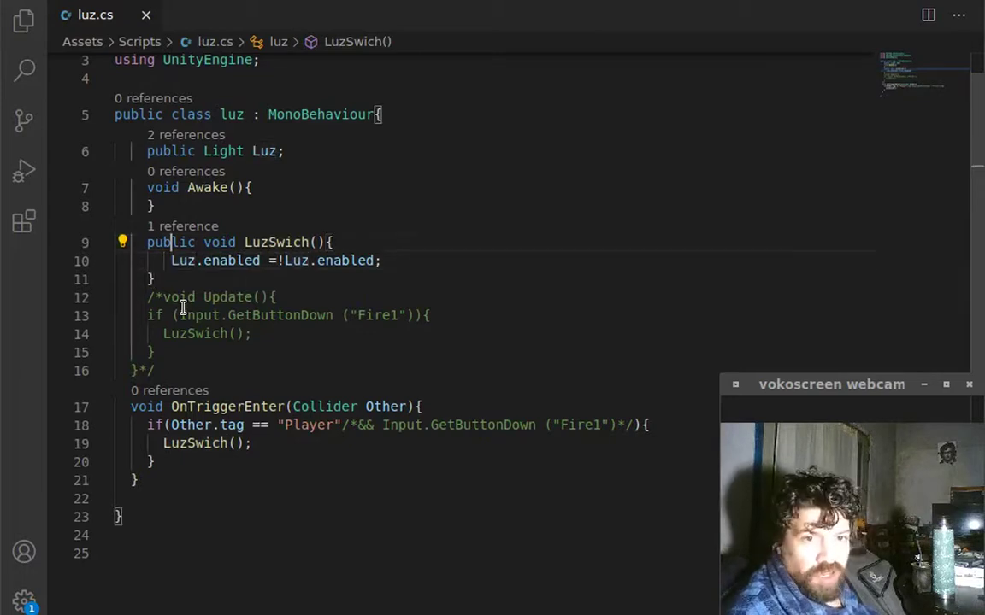
key("Up")
key("Up")
key("Up")
key("Down")
key("Down")
key("Down")
key("Down")
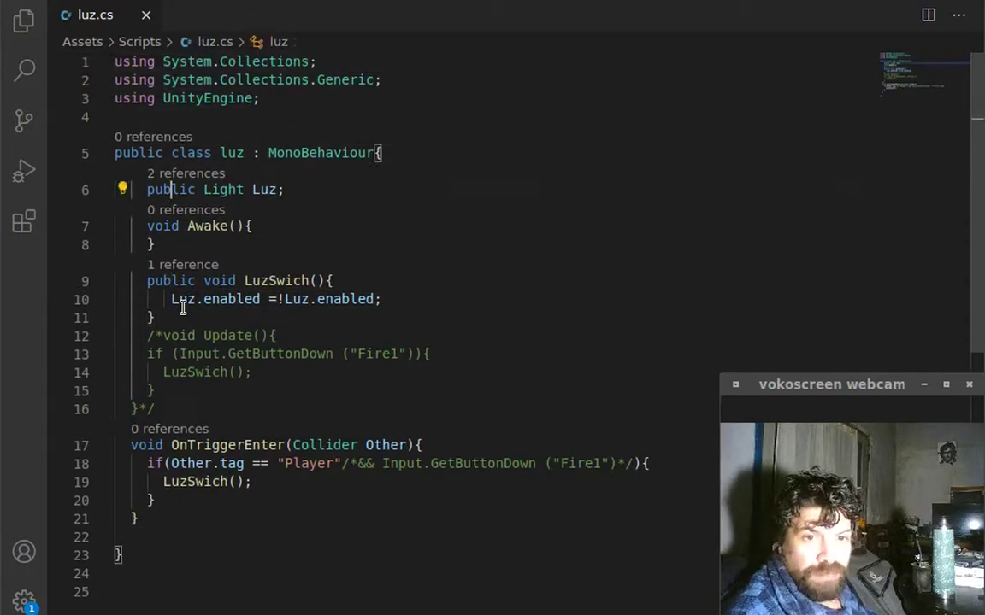
key("Down")
key("Up")
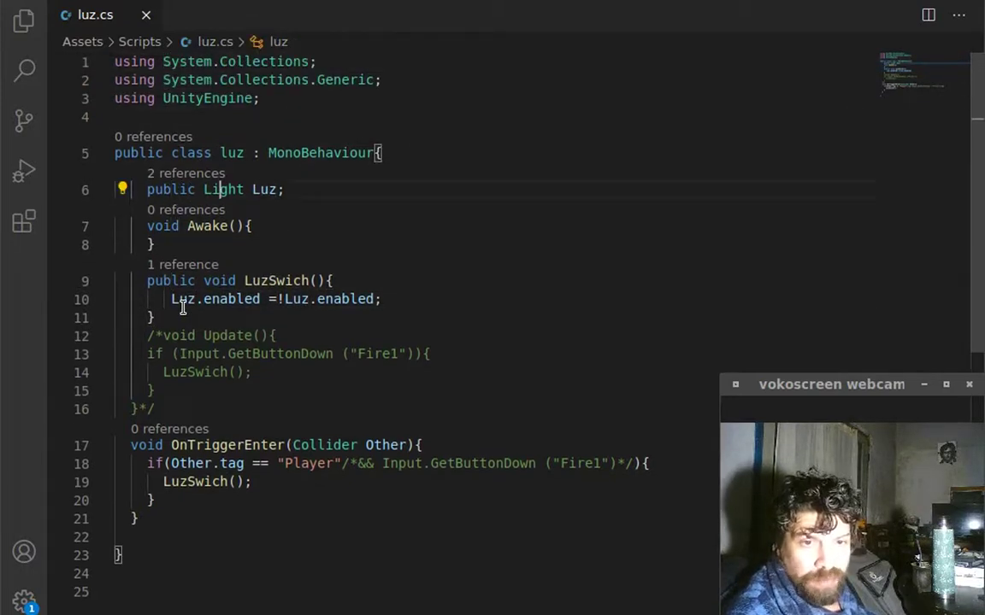
key("Right")
key("Left")
key("Left")
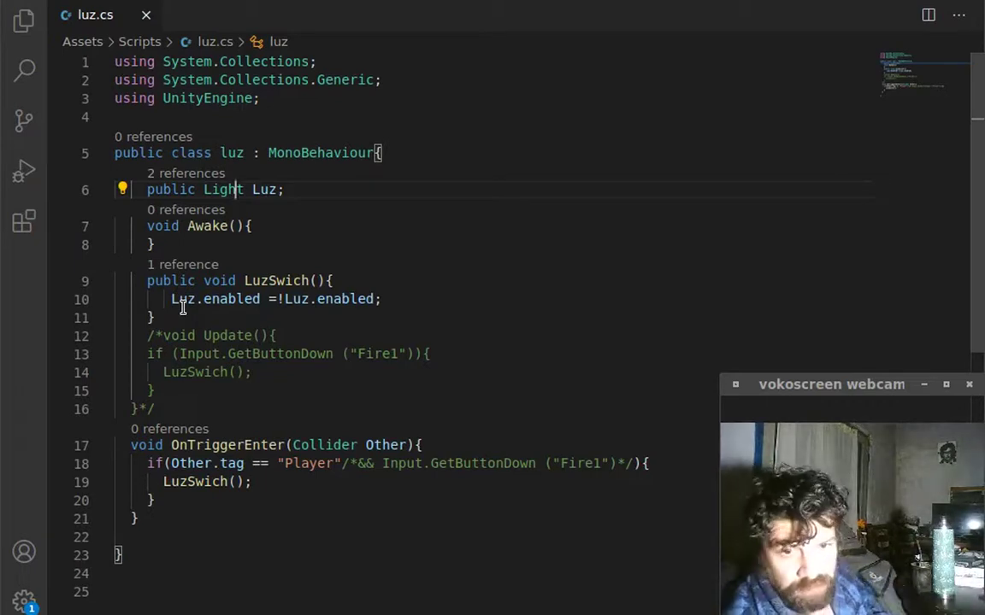
key("Down")
key("End")
key("Down")
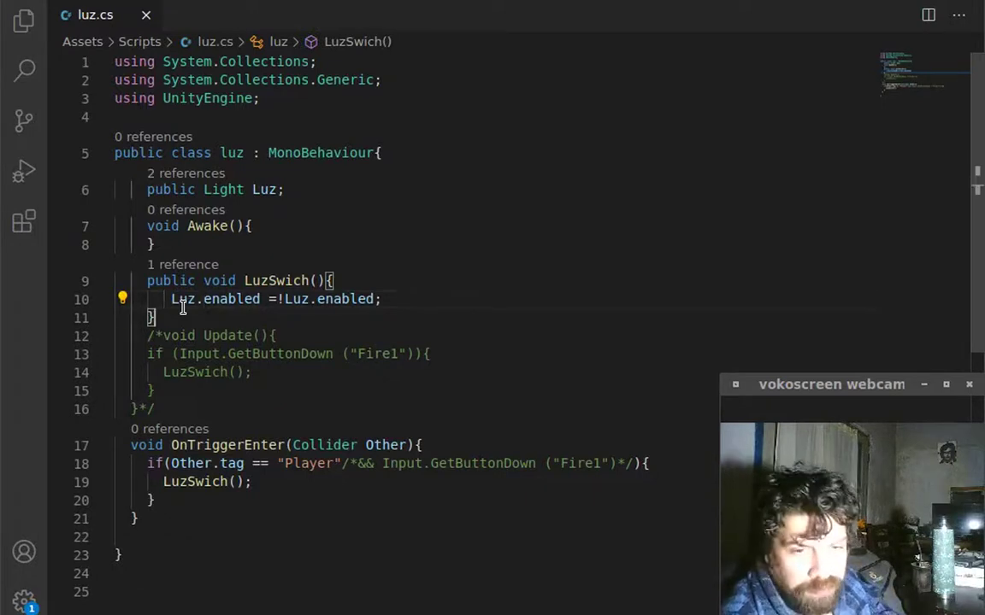
- Walk through line 10's Luz.enabled = !Luz.enabled to explain how the negation toggles the light
left_click(182, 306)
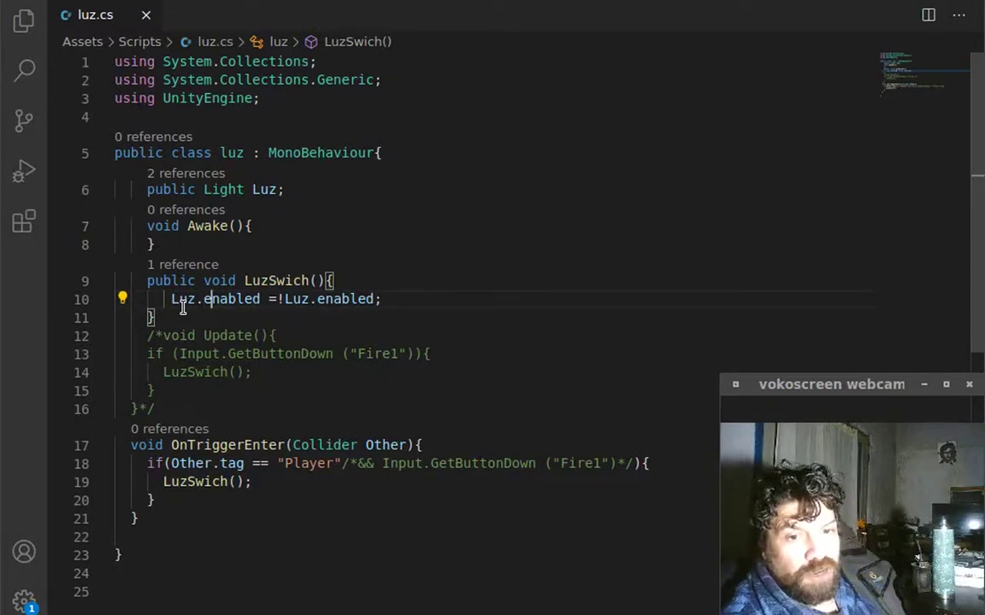
key("Right")
key("Right")
key("Right")
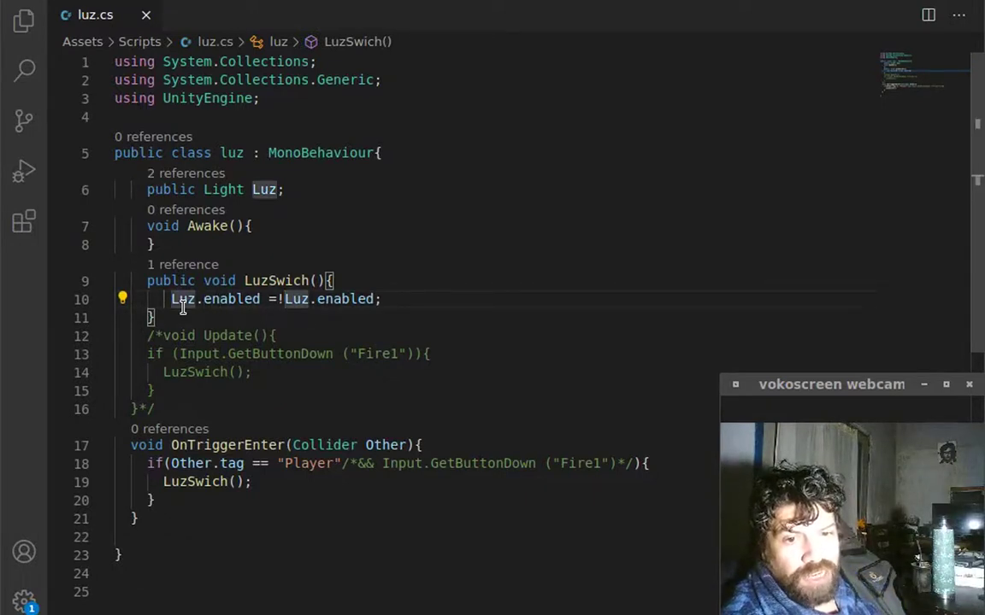
key("Left")
key("Right")
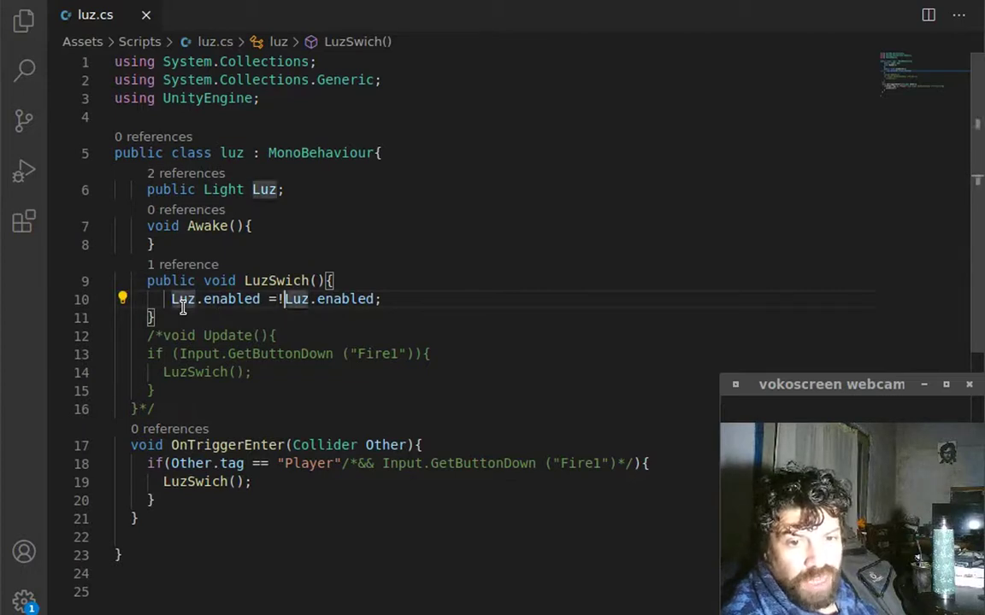
key("Left")
key("Right")
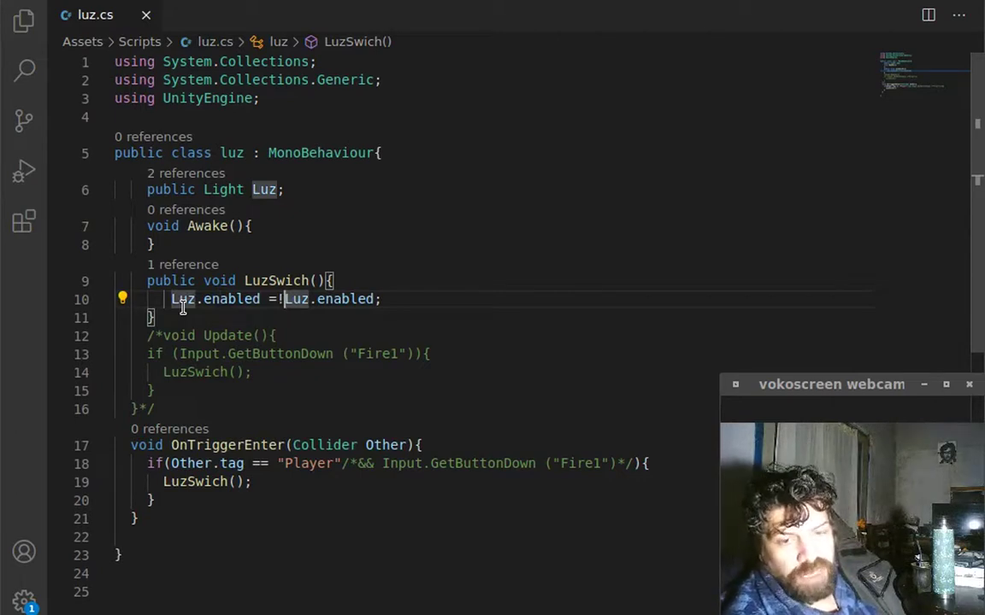
key("Left")
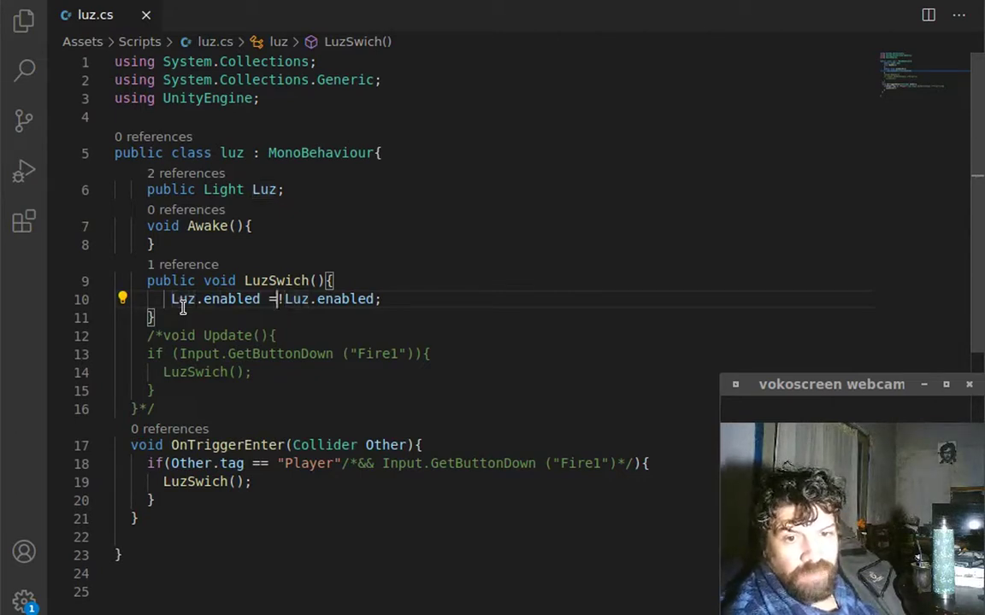
key("Right")
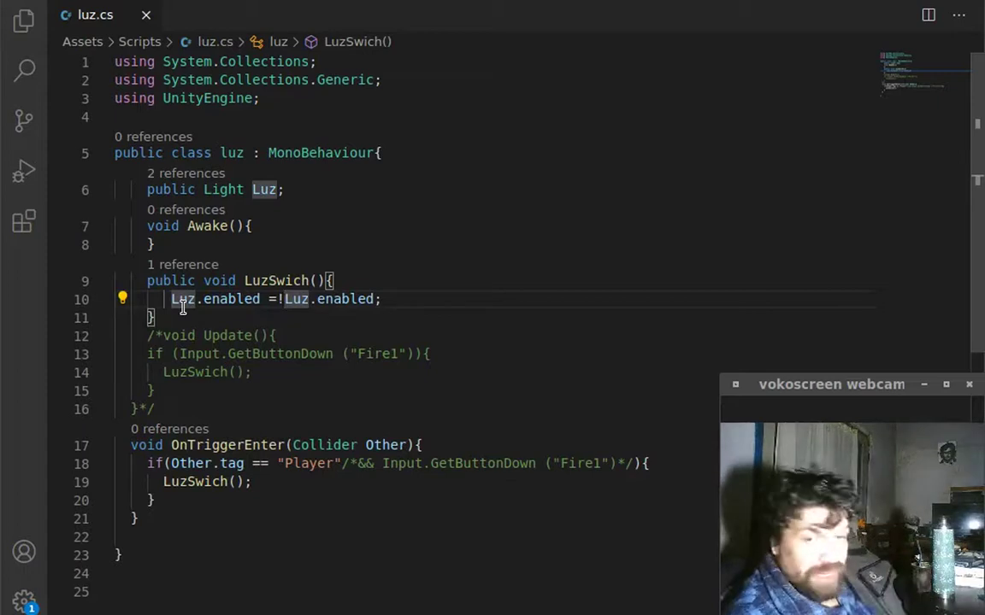
key("Up")
key("Down")
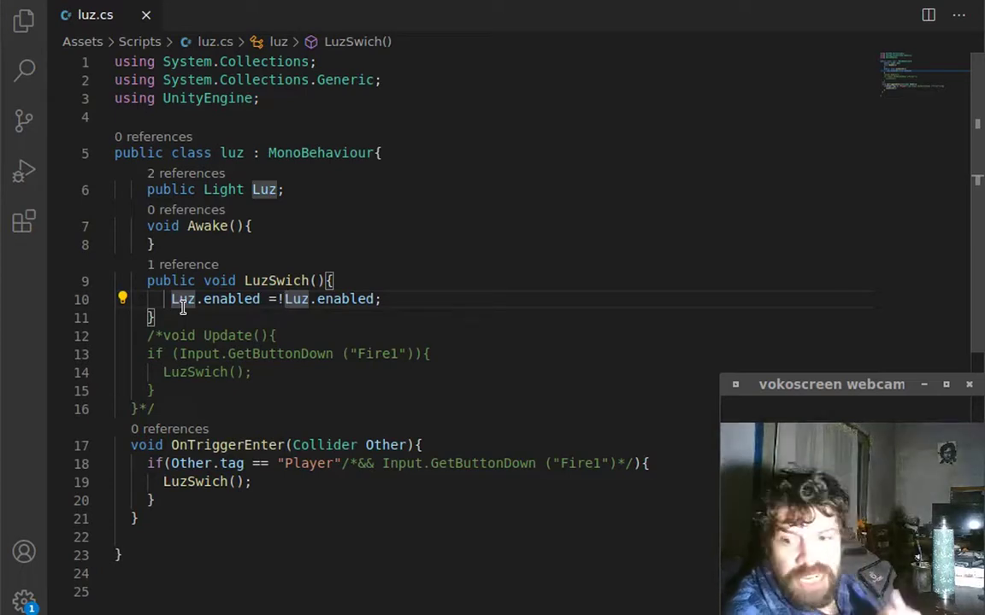
- Point out the commented-out Update and GetButtonDown block, then switch back to Unity
key("Down")
key("Down")
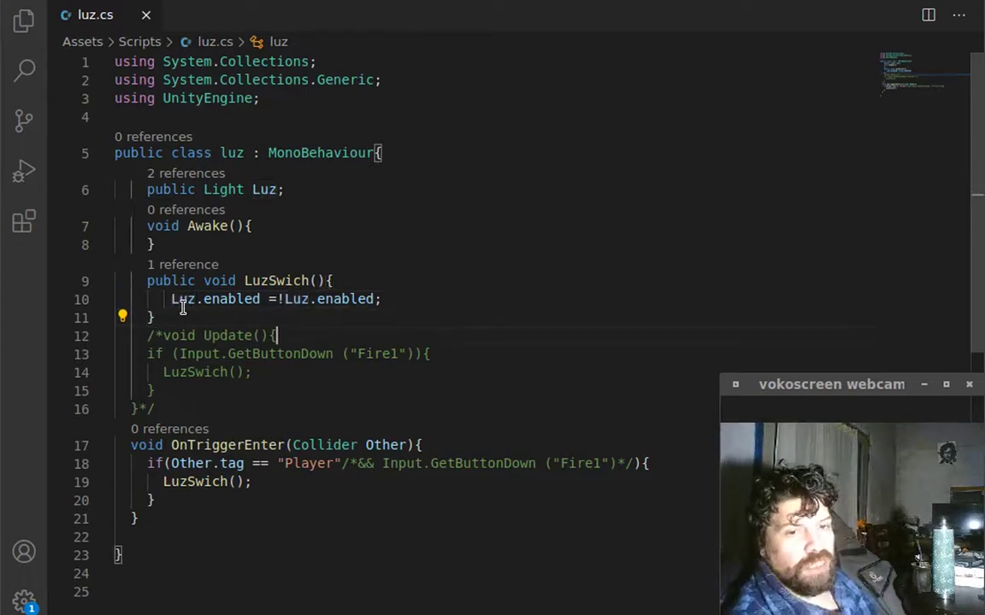
key("Down")
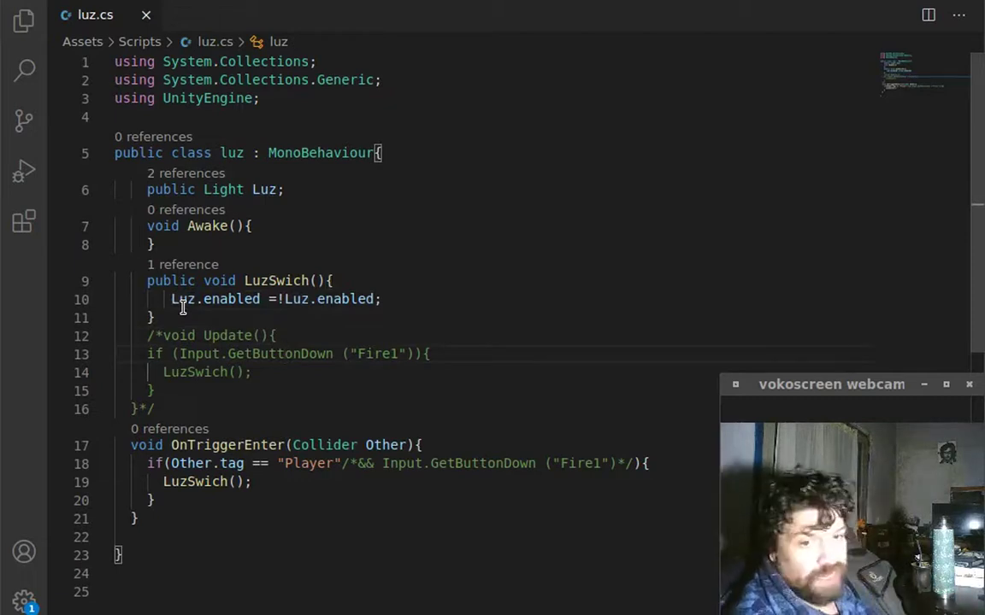
key("Up")
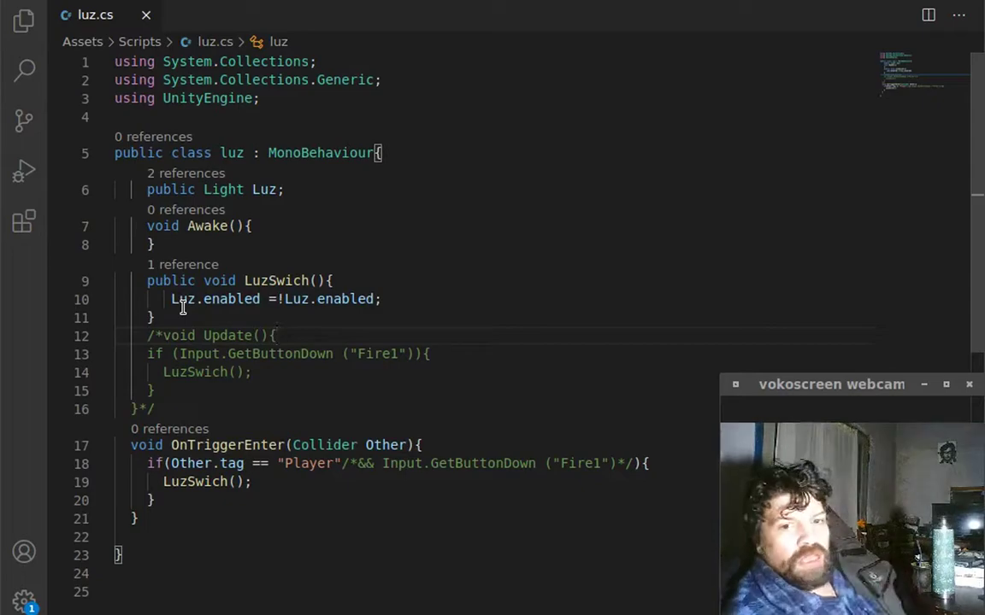
key("alt+Tab")
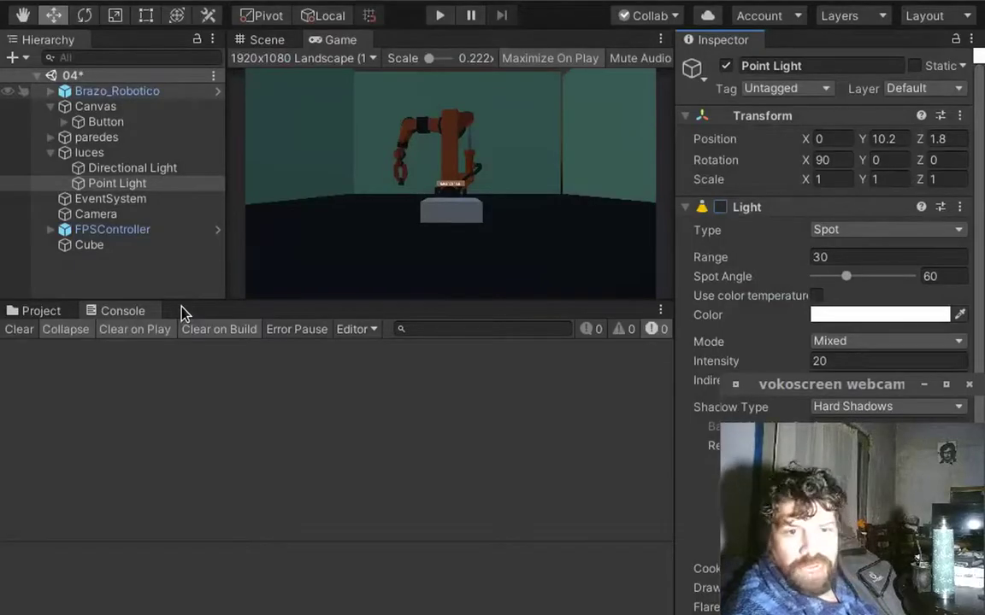
- Review the Button's click events and the Point Light's light settings in the Inspector
left_click(128, 123)
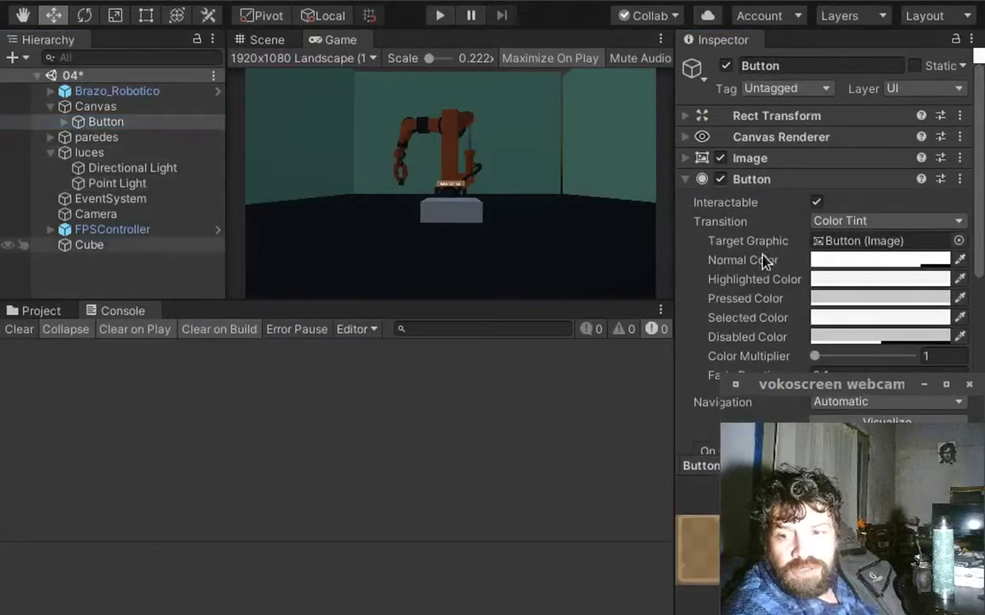
scroll(763, 261, "down", 5)
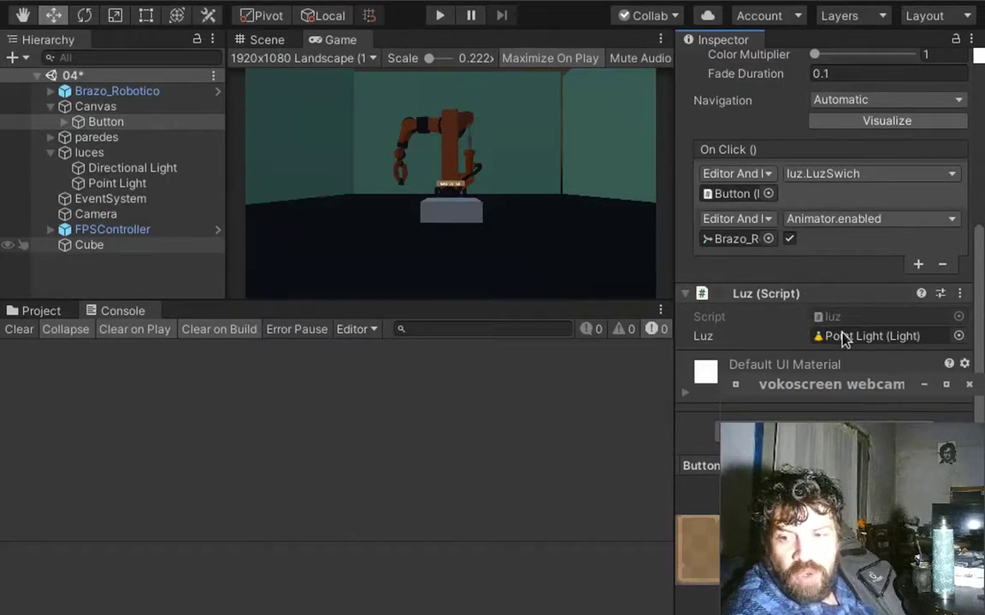
left_click(106, 186)
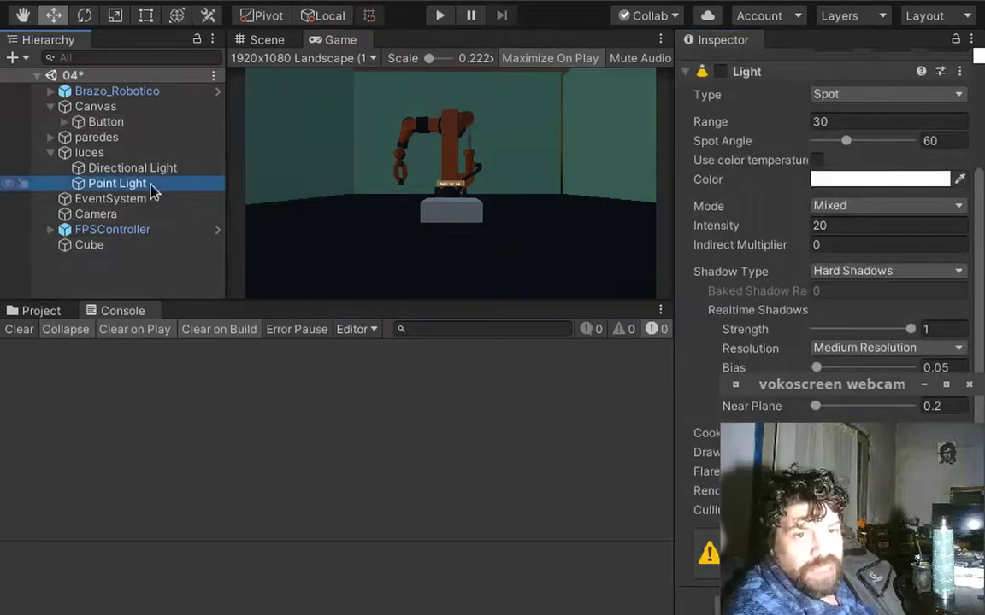
scroll(751, 212, "up", 3)
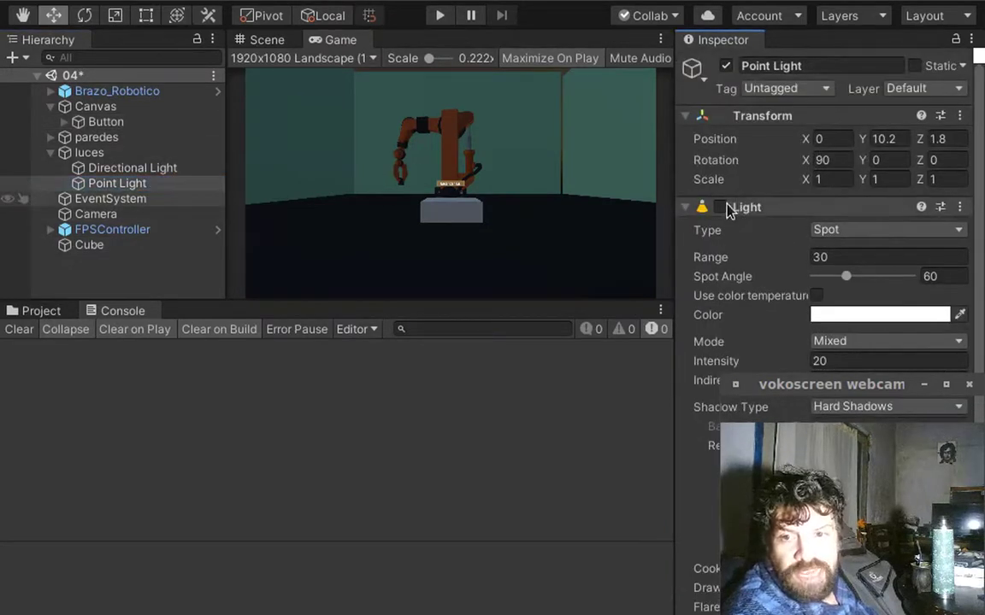
left_click(106, 124)
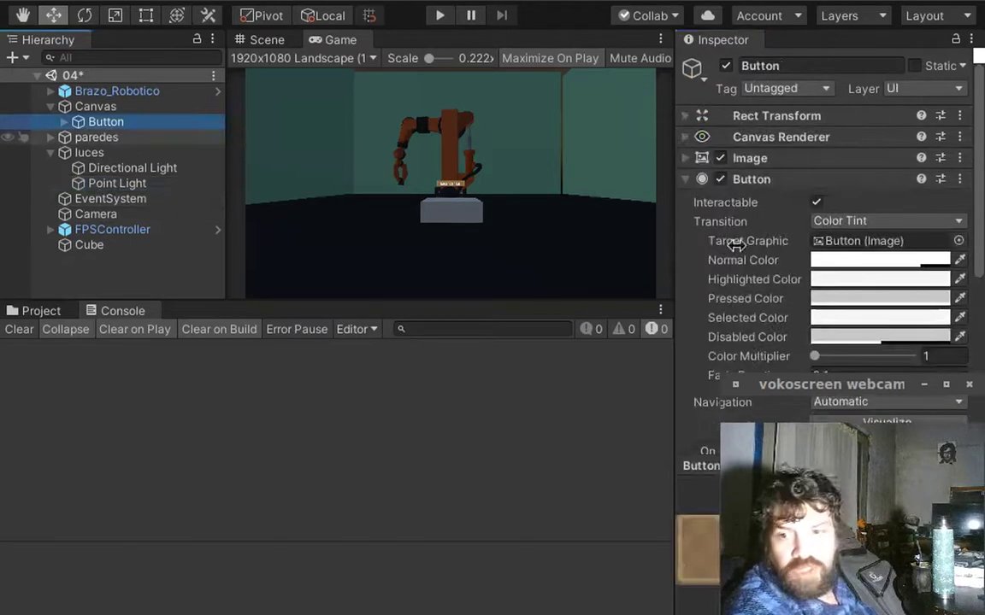
scroll(750, 273, "down", 5)
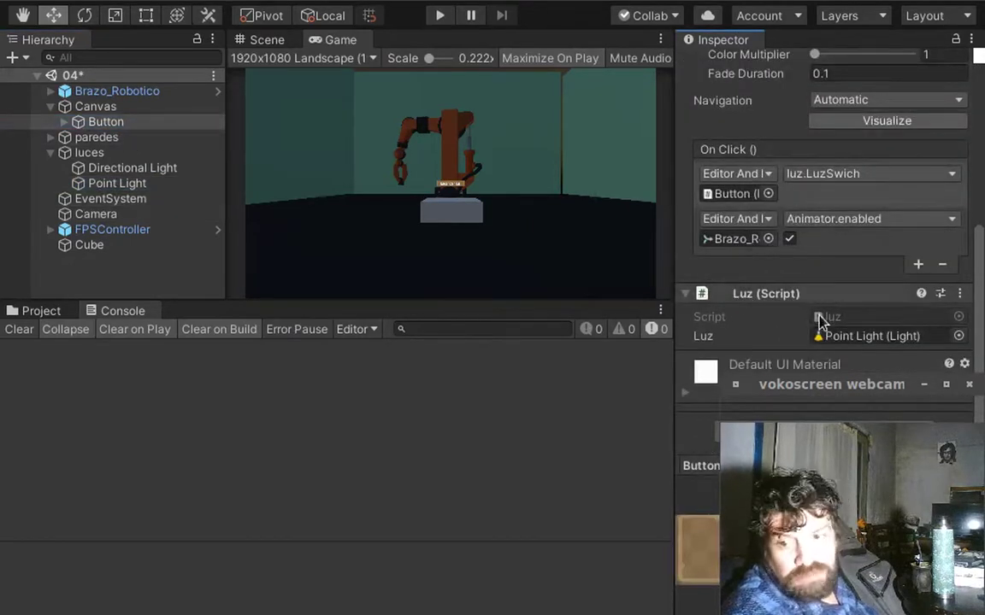
- Dismiss the Luz (Script) options menu without changes and select the Cube
left_click(959, 293)
left_click(526, 333)
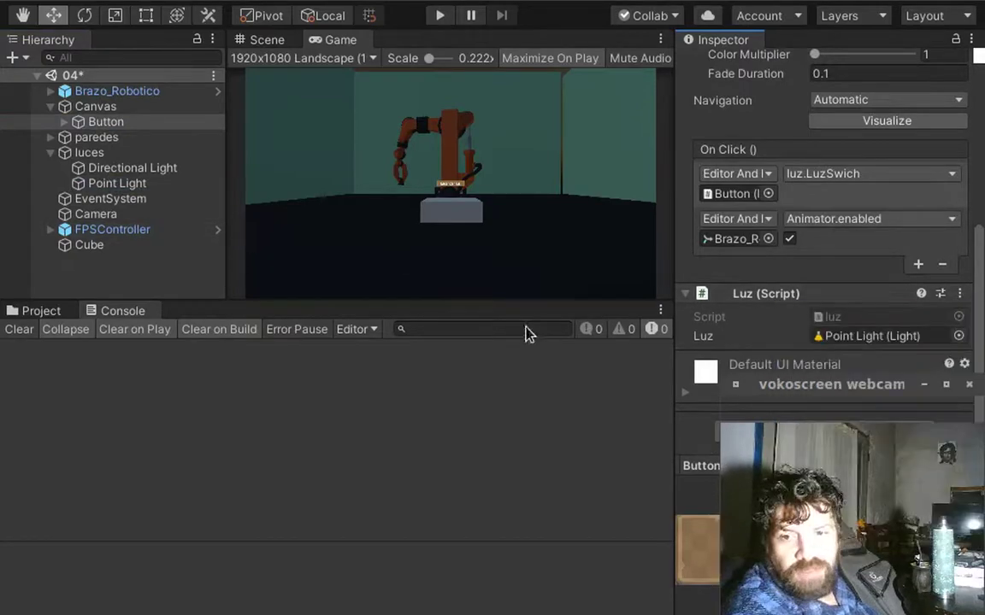
left_click(89, 244)
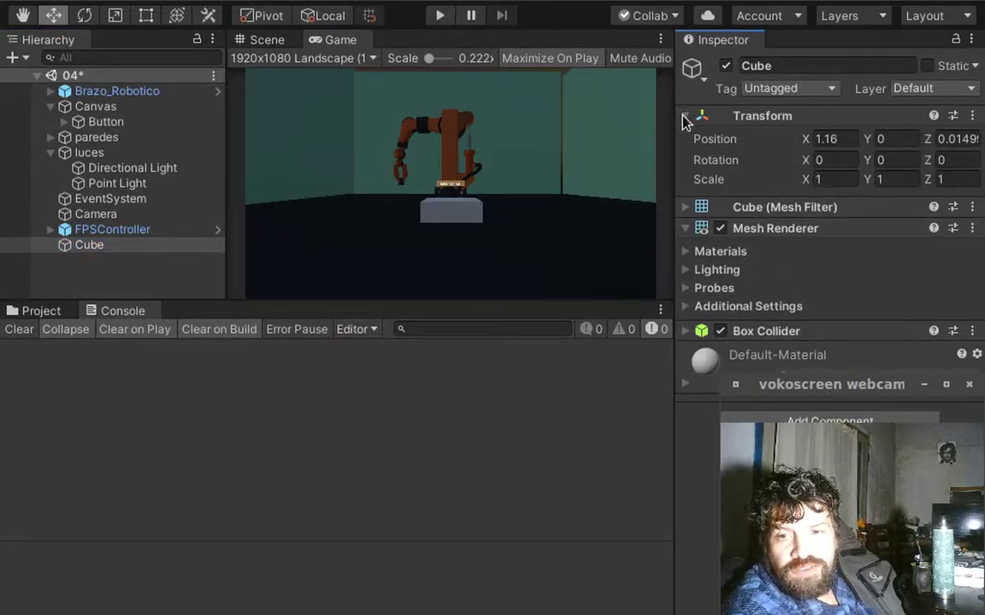
- Add the Luz script to the Cube and assign the Point Light to its Luz field
left_click(684, 117)
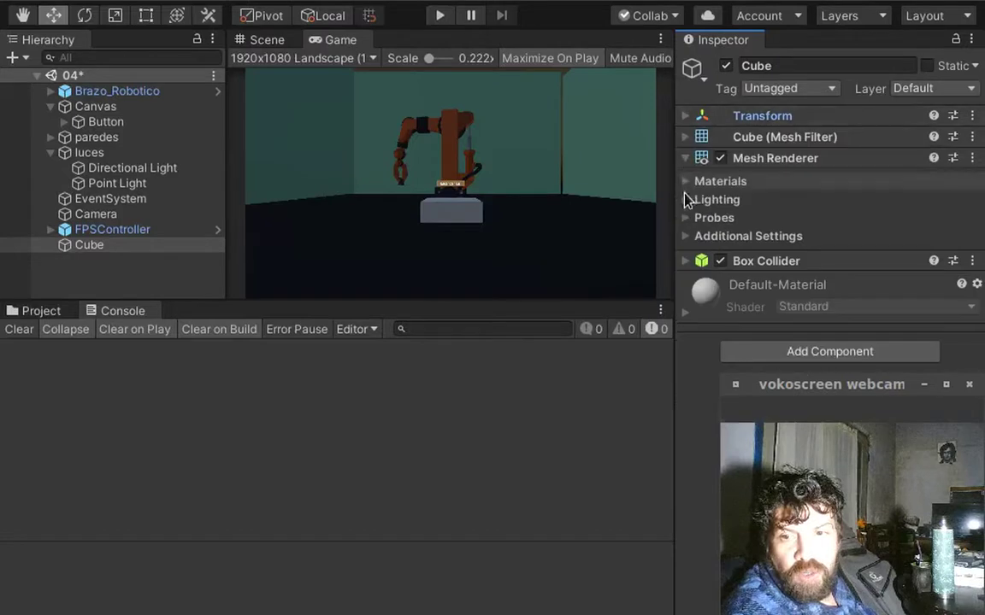
left_click(874, 355)
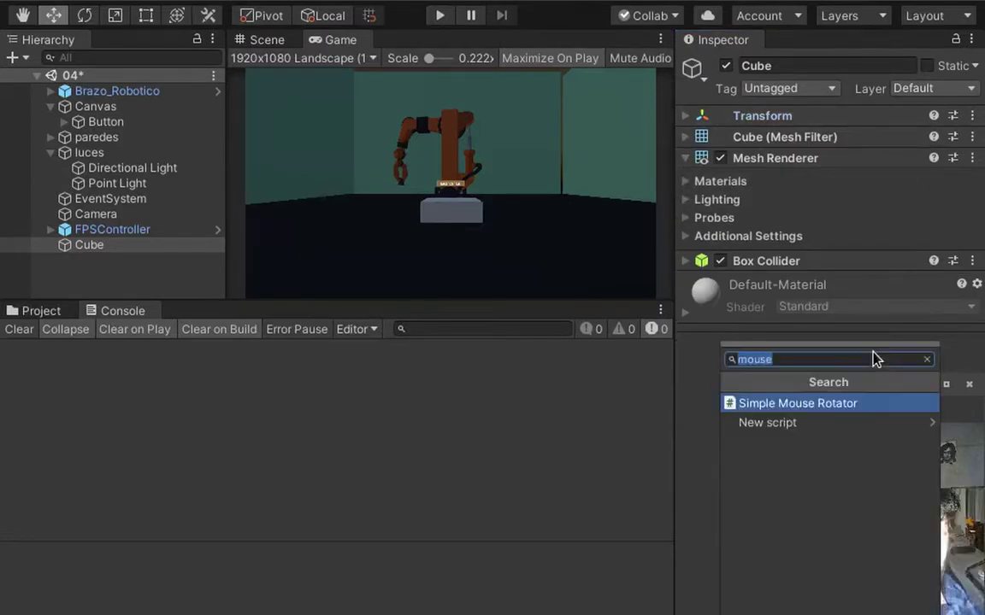
type("luz")
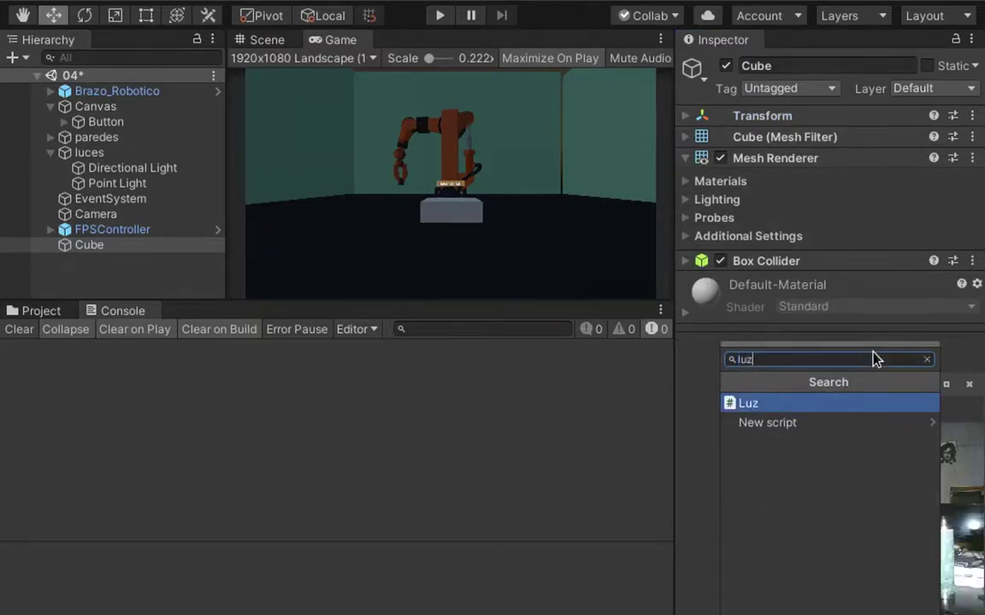
left_click(843, 407)
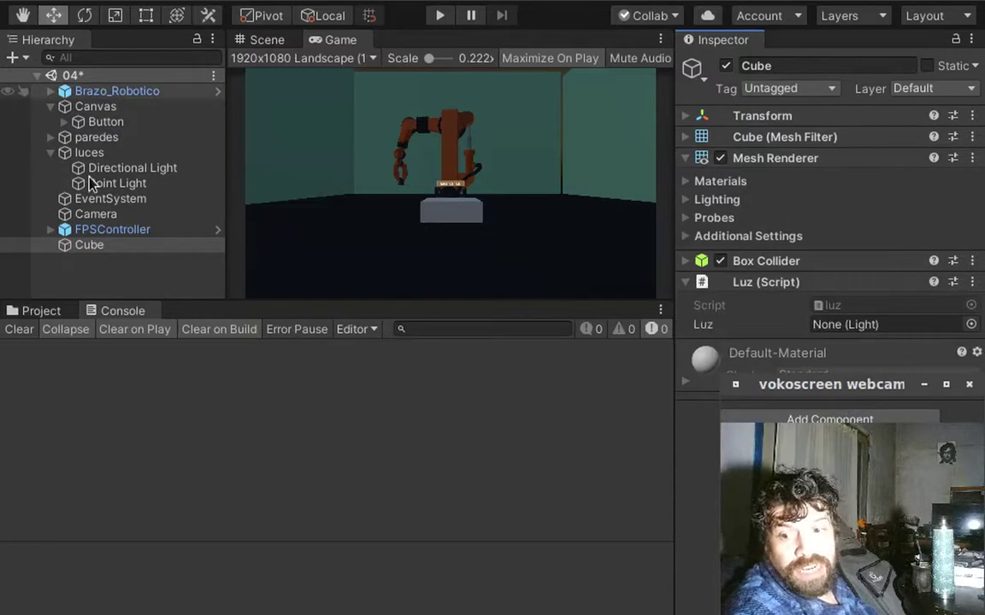
mouse_move(89, 178)
left_mouse_down()
mouse_move(822, 317)
mouse_move(833, 332)
left_mouse_up()
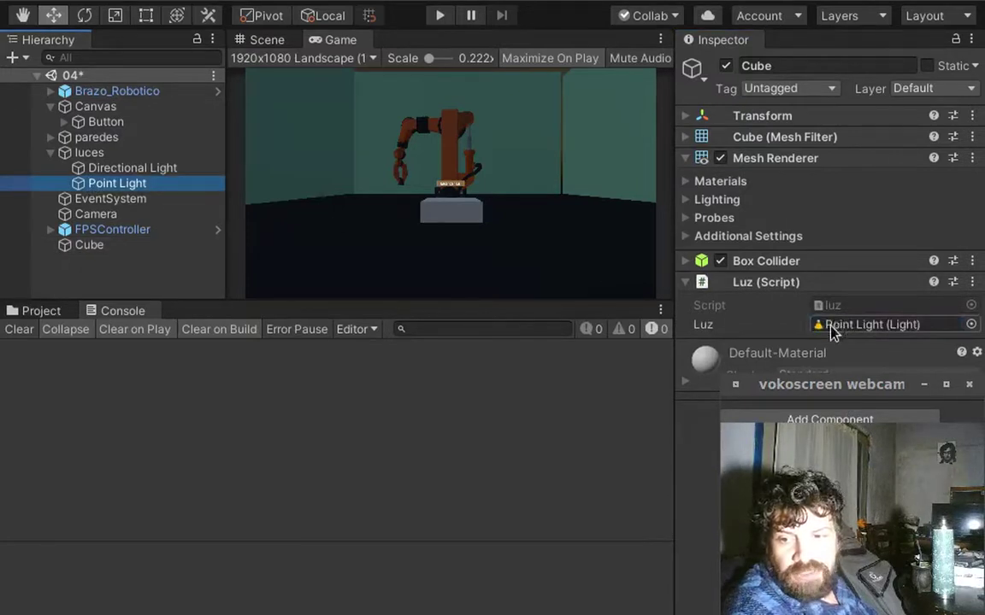
left_click(160, 187)
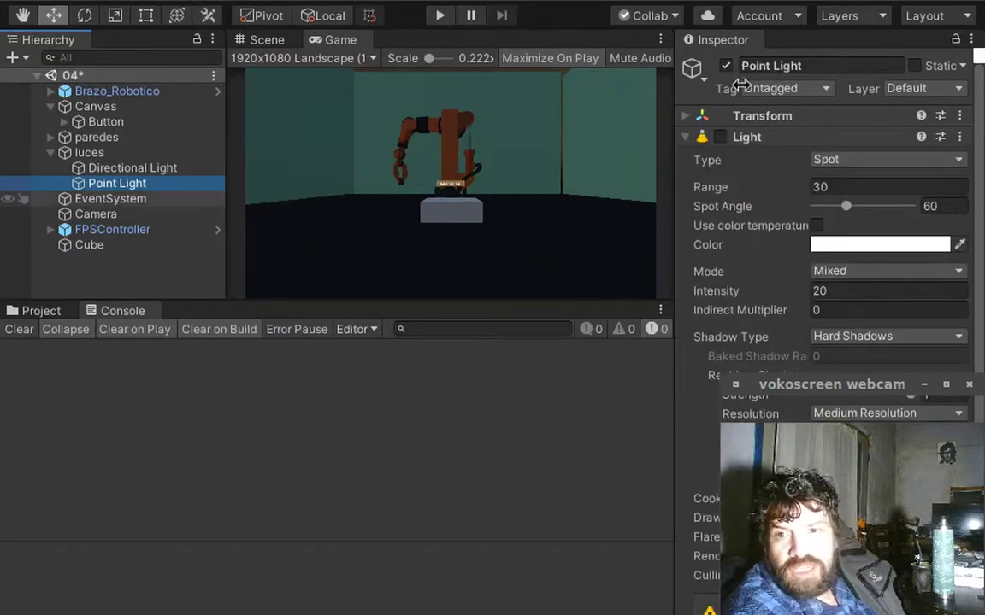
- Rename the Point Light to 'luz' and check the Cube's Luz field now shows luz (Light)
left_click(787, 67)
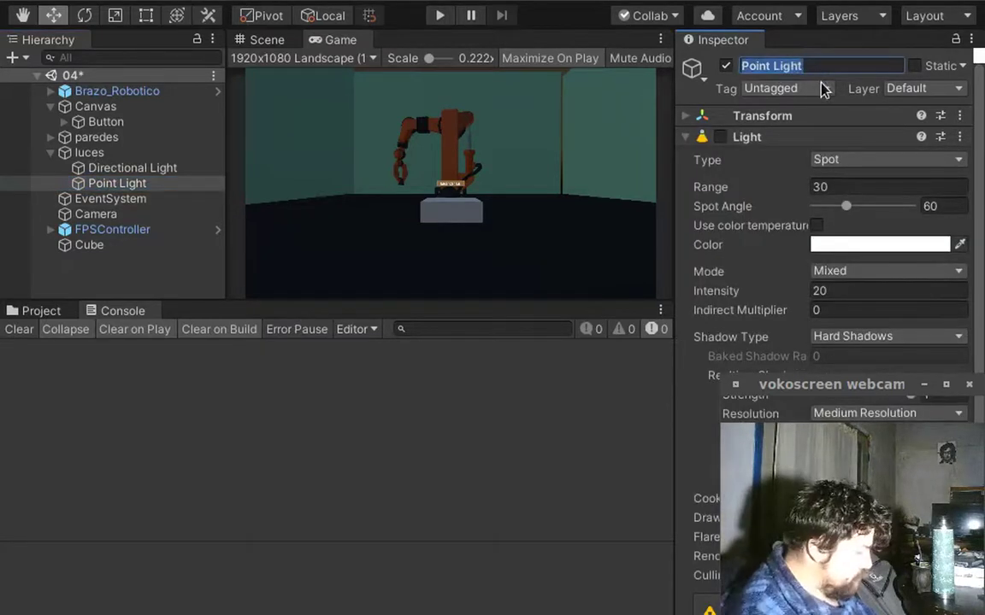
type("luz")
key("Return")
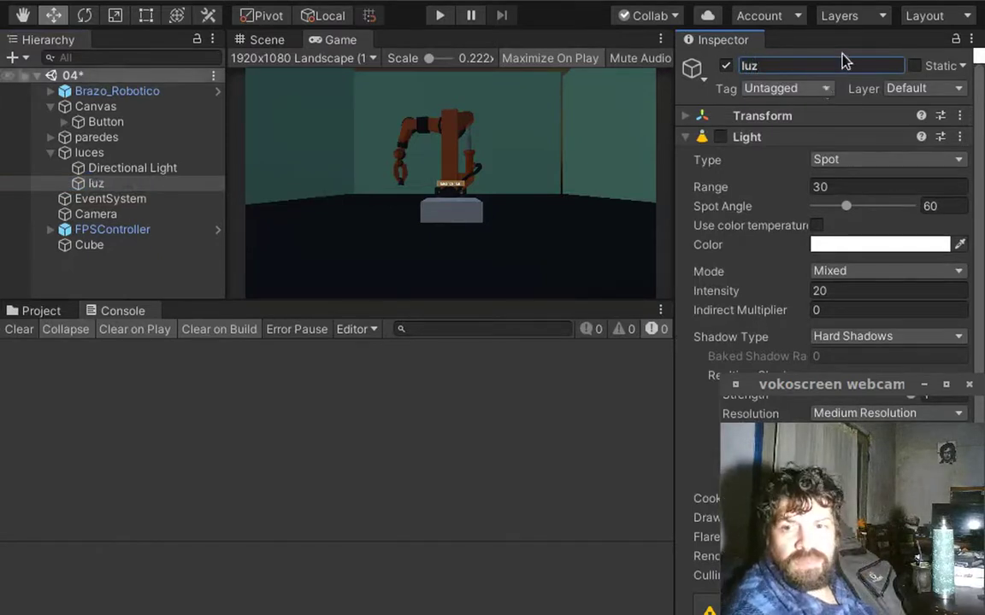
left_click(142, 245)
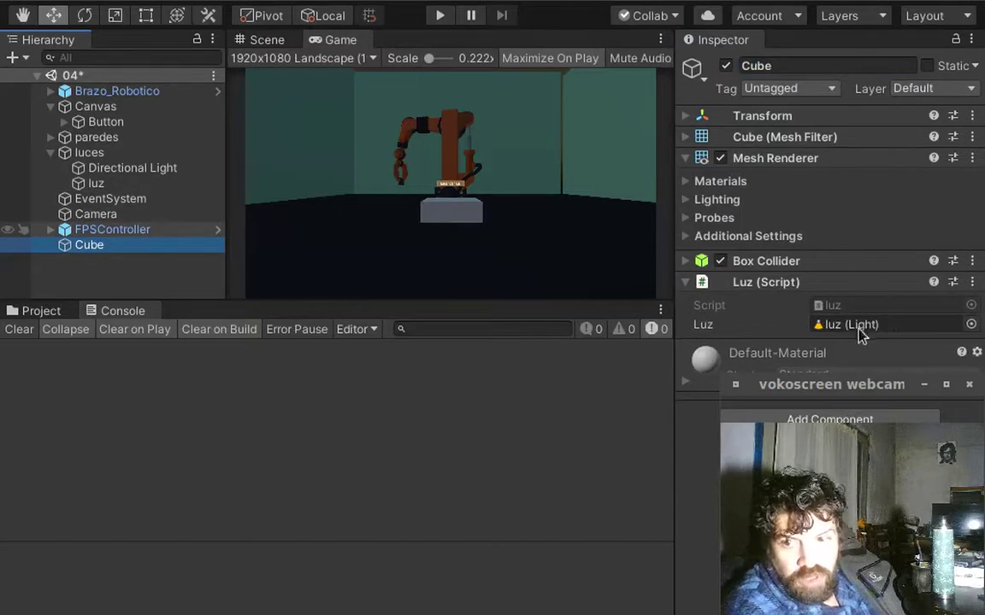
- Set the Button's first On Click action to target the Cube and call luz.LuzSwich ()
left_click(131, 124)
scroll(798, 242, "down", 4)
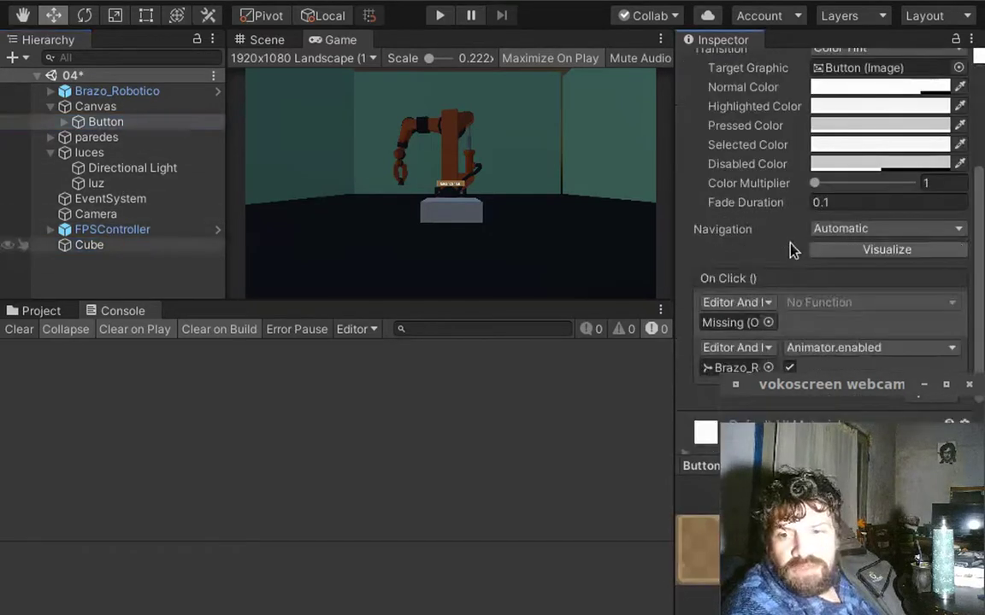
scroll(792, 246, "down", 1)
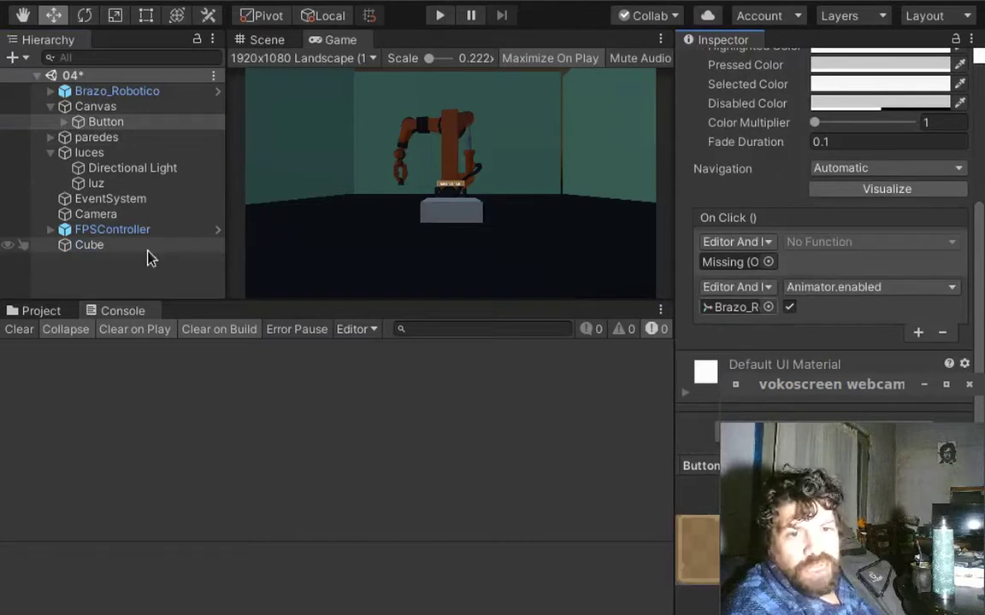
left_click_drag(114, 246, 727, 263)
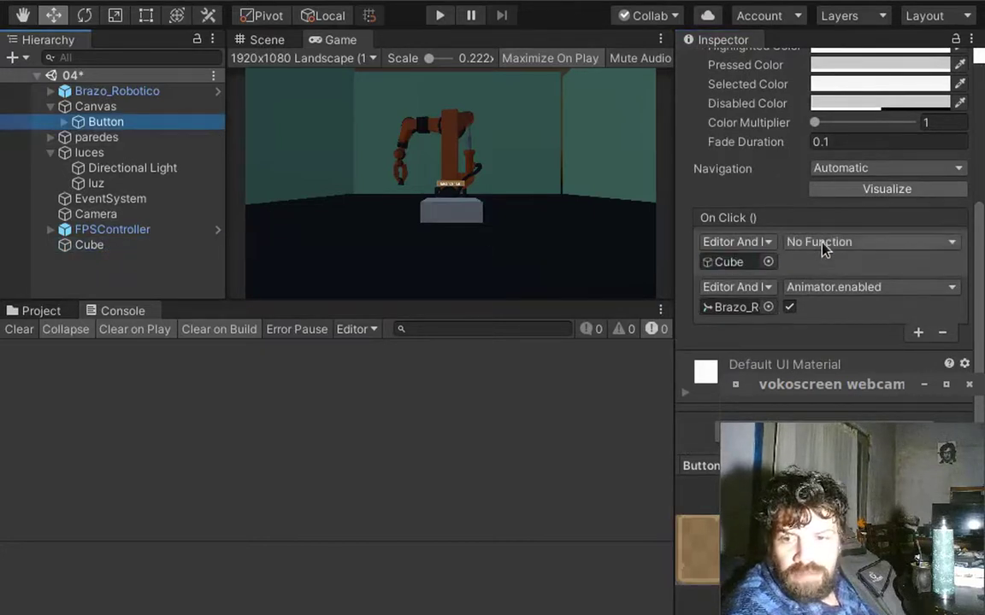
left_click(823, 246)
mouse_move(833, 425)
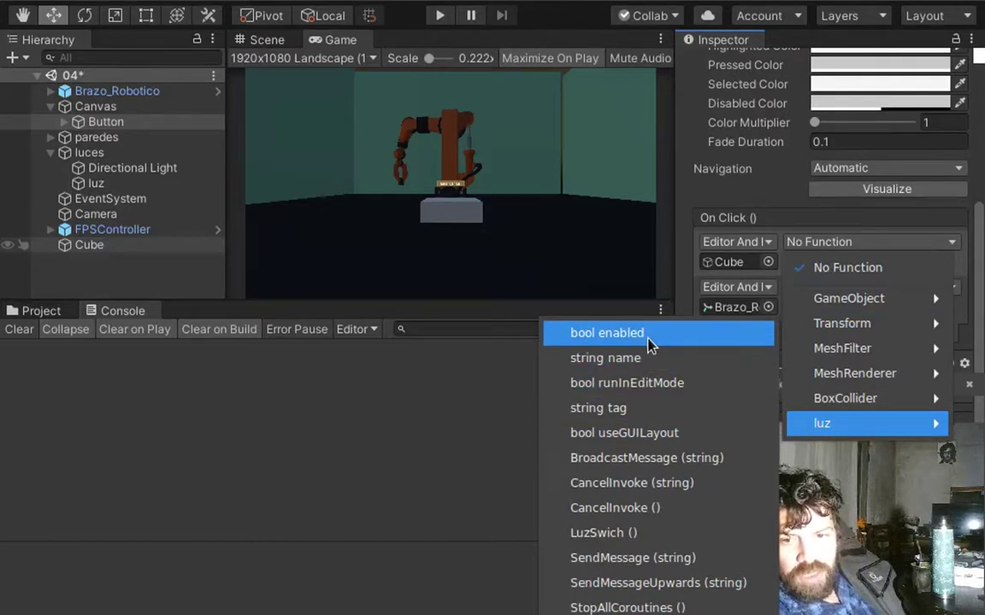
left_click(665, 534)
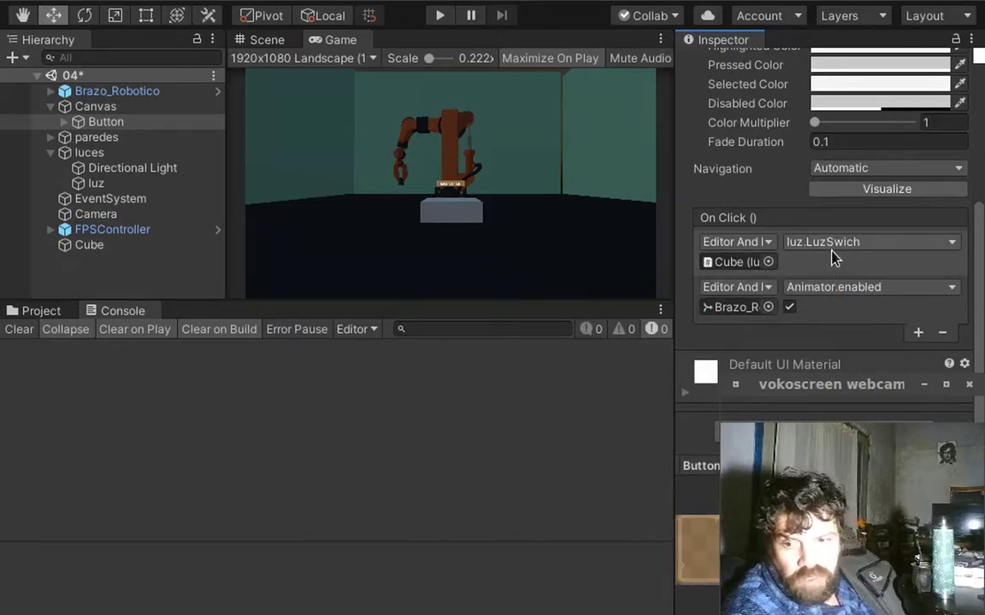
- After briefly trying GameObject.SetActive, keep the second On Click action on Animator.enabled and toggle its checkbox
left_click(808, 289)
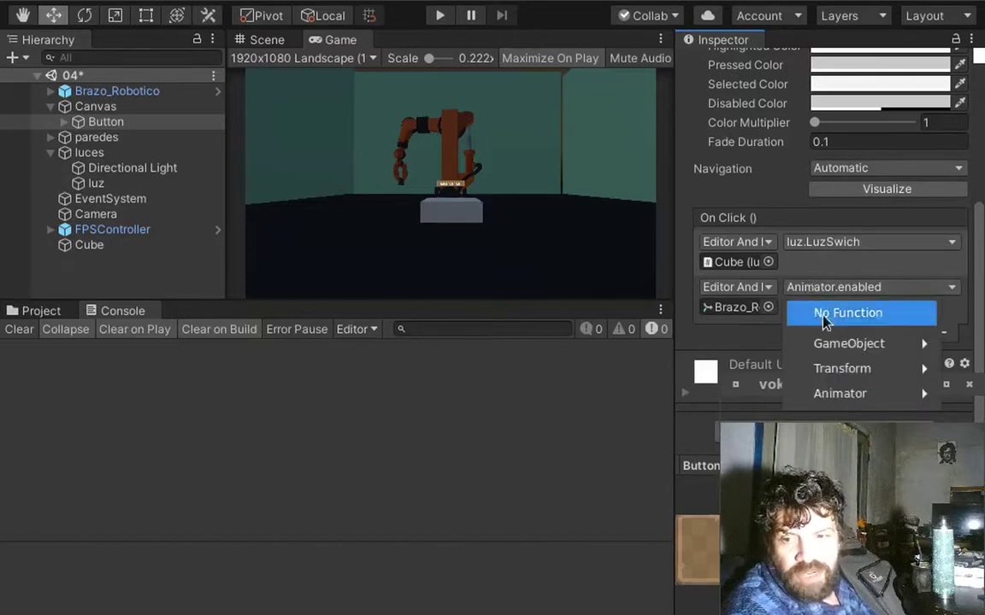
mouse_move(836, 345)
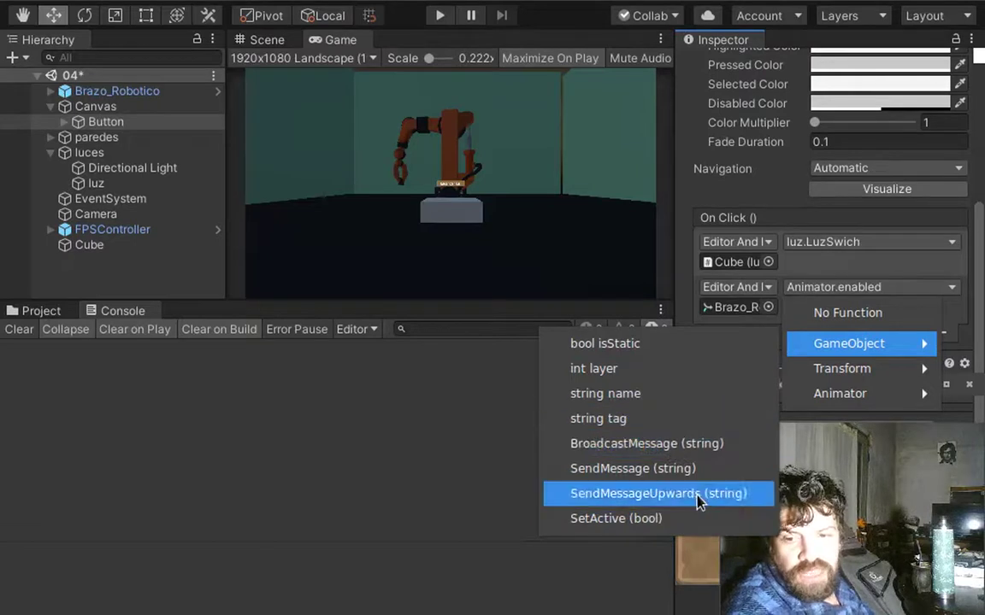
left_click(688, 518)
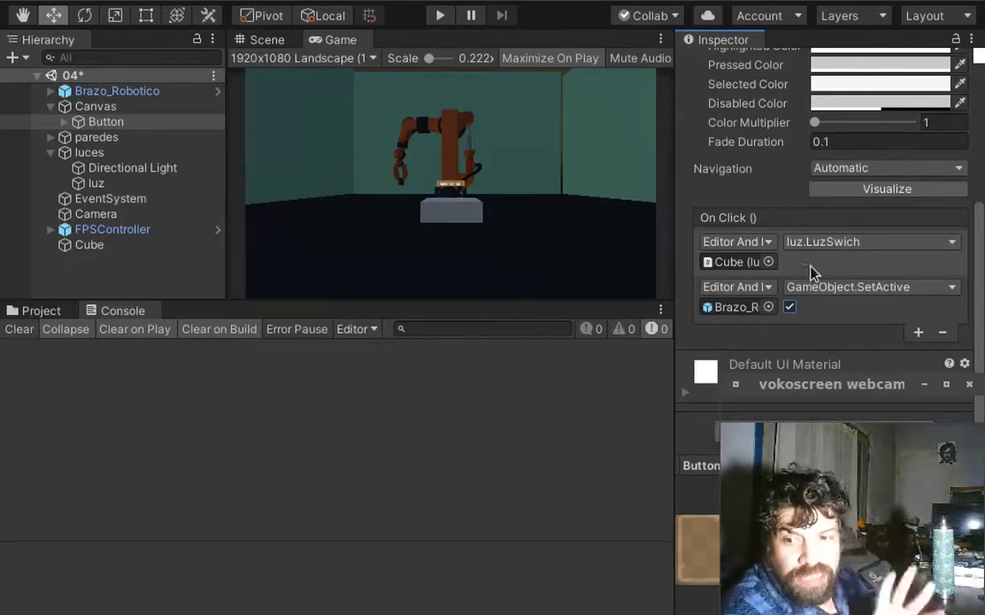
left_click(816, 295)
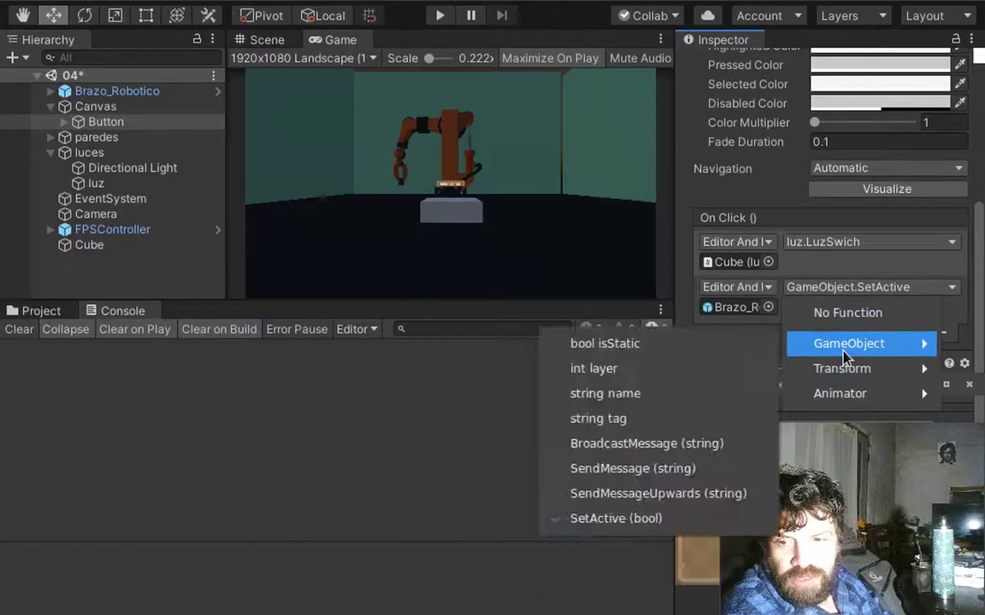
mouse_move(836, 395)
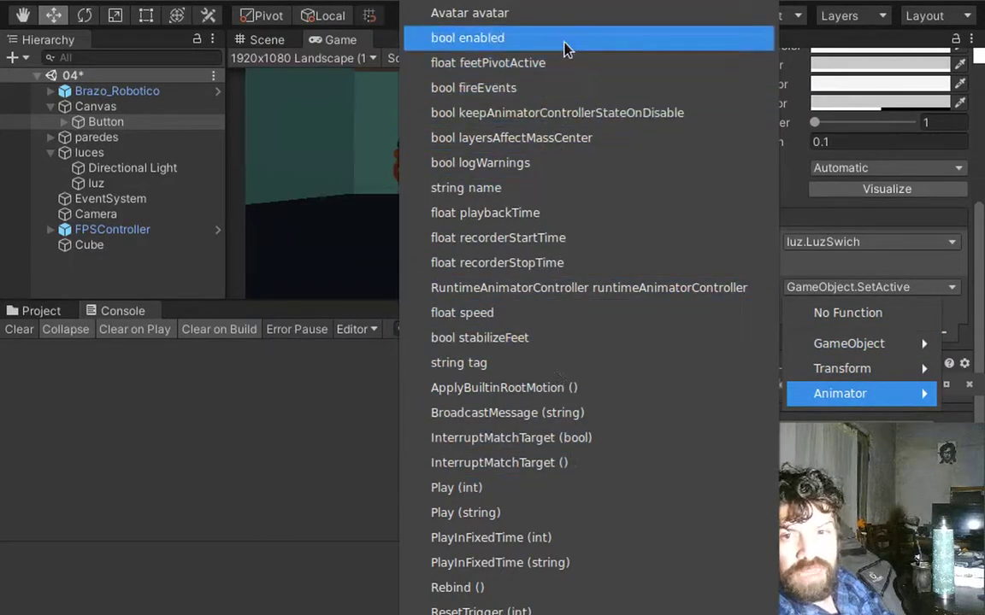
key("Escape")
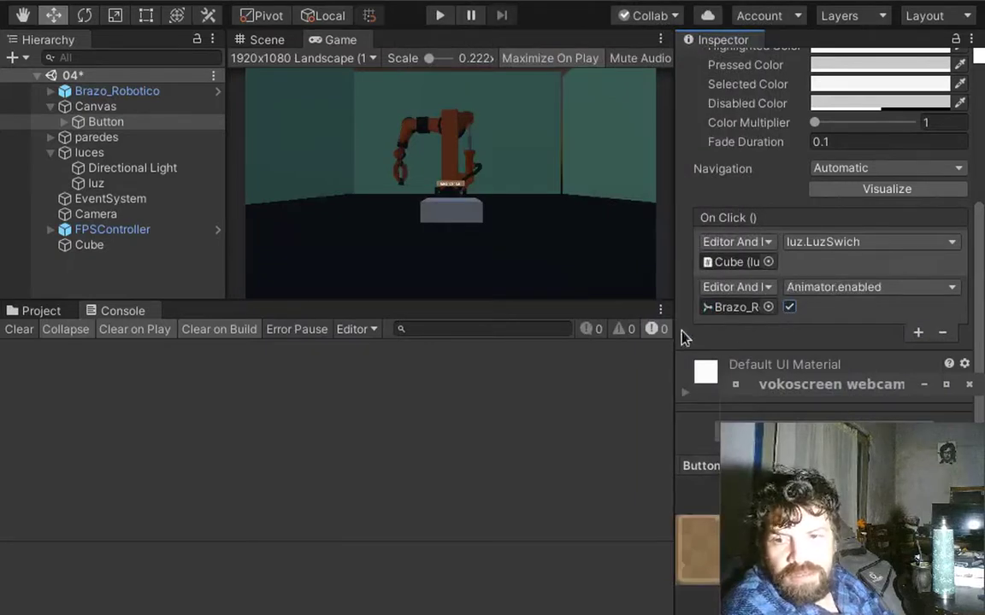
left_click(789, 307)
- Save scene 04 from its context menu
left_click(128, 76)
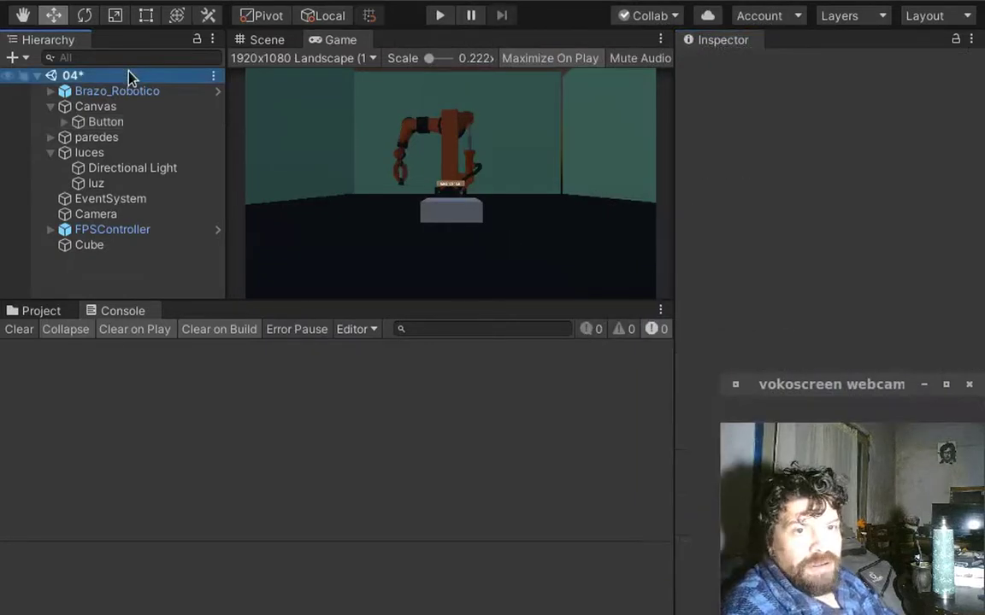
right_click(128, 76)
left_click(197, 125)
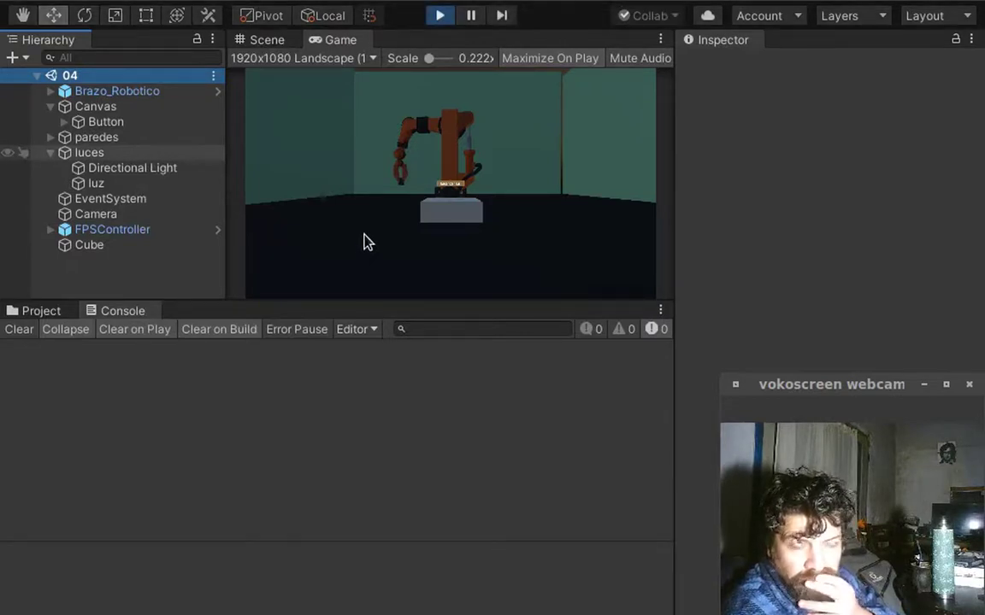
- In the maximised Game view, switch the spotlight on and off with Encender luz, stop play, reopen luz.cs
key("shift+space")
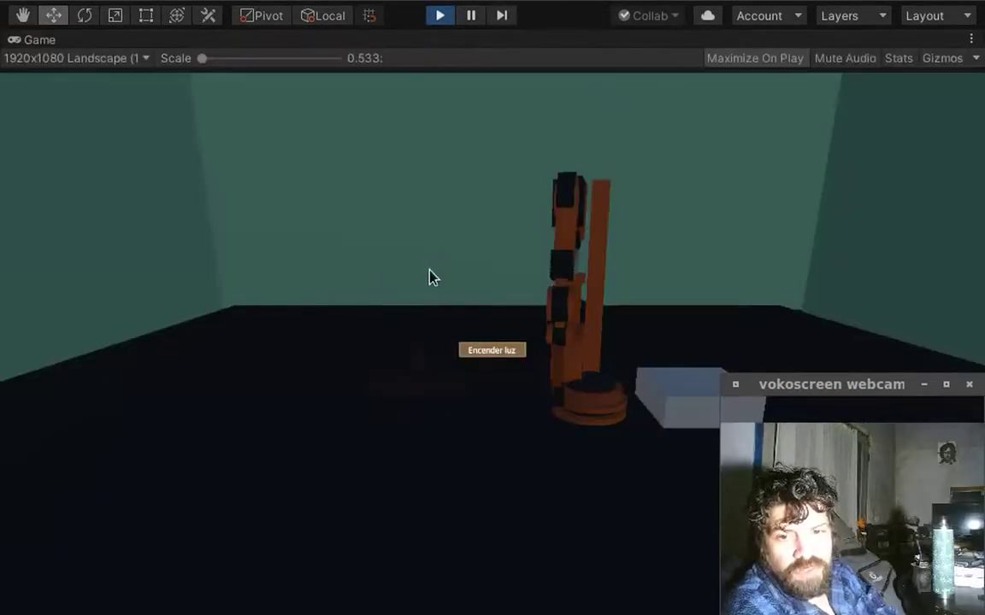
left_click(481, 354)
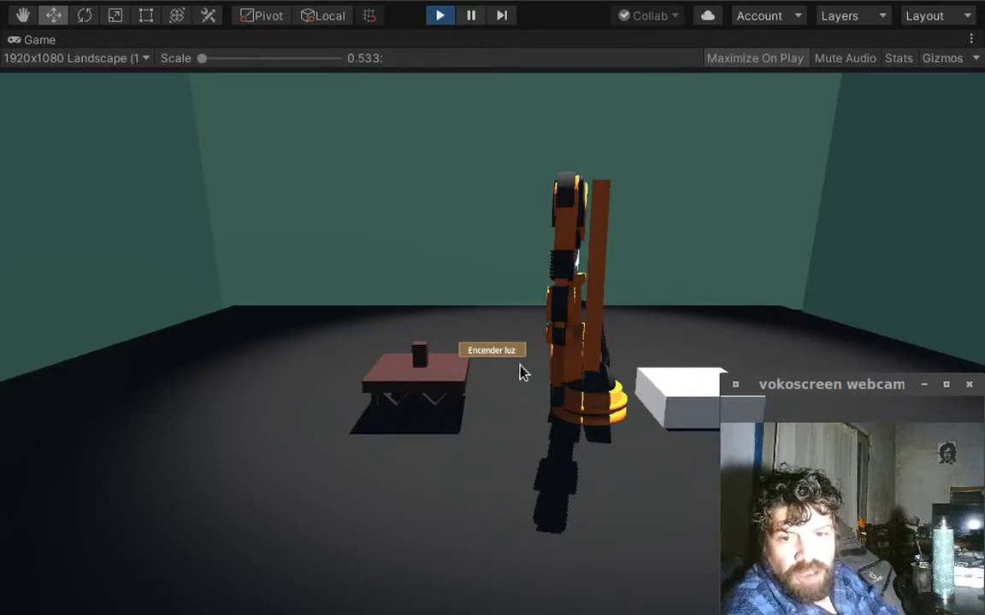
left_click(500, 356)
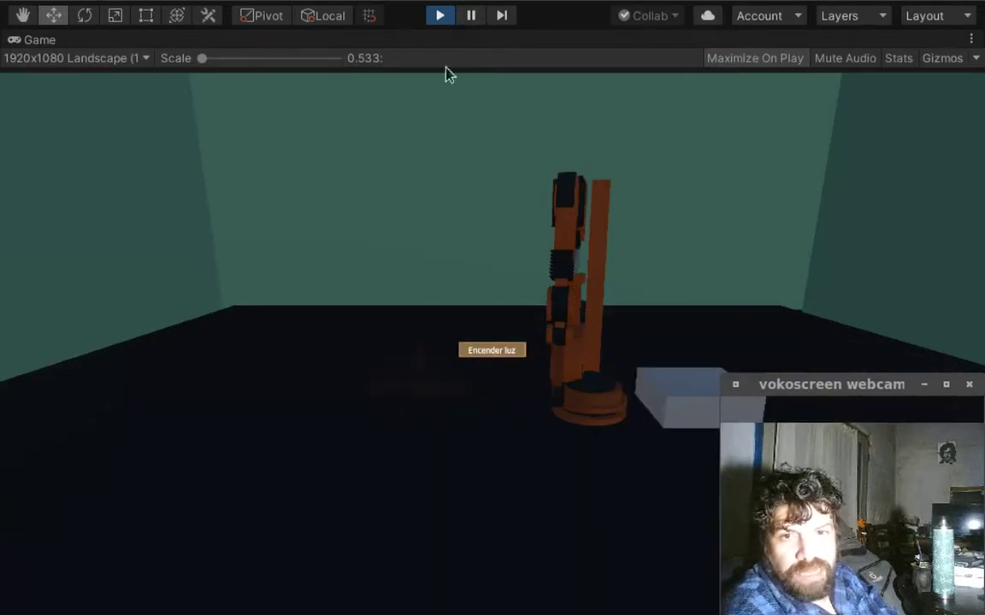
left_click(440, 17)
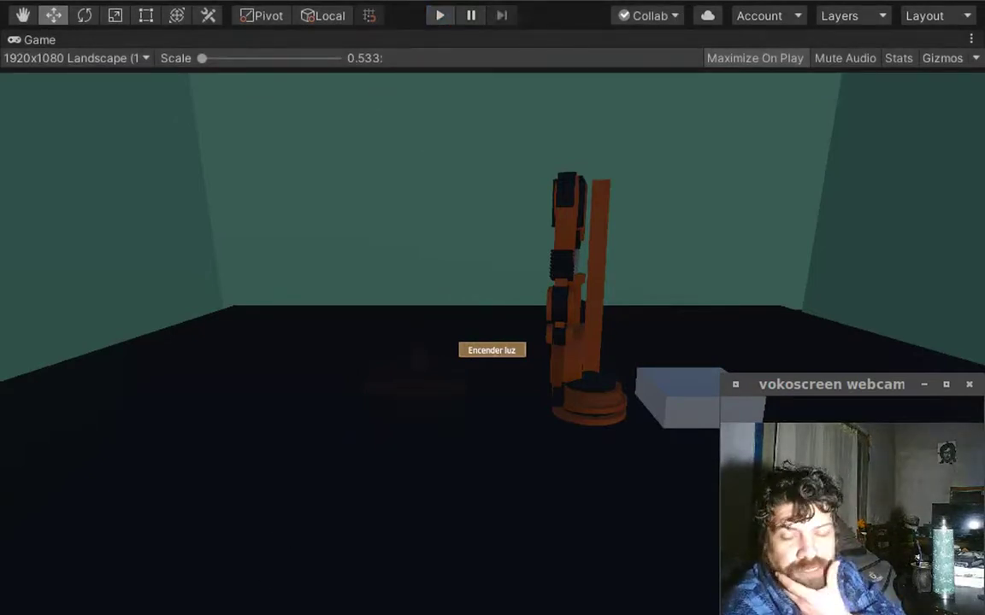
left_click(226, 598)
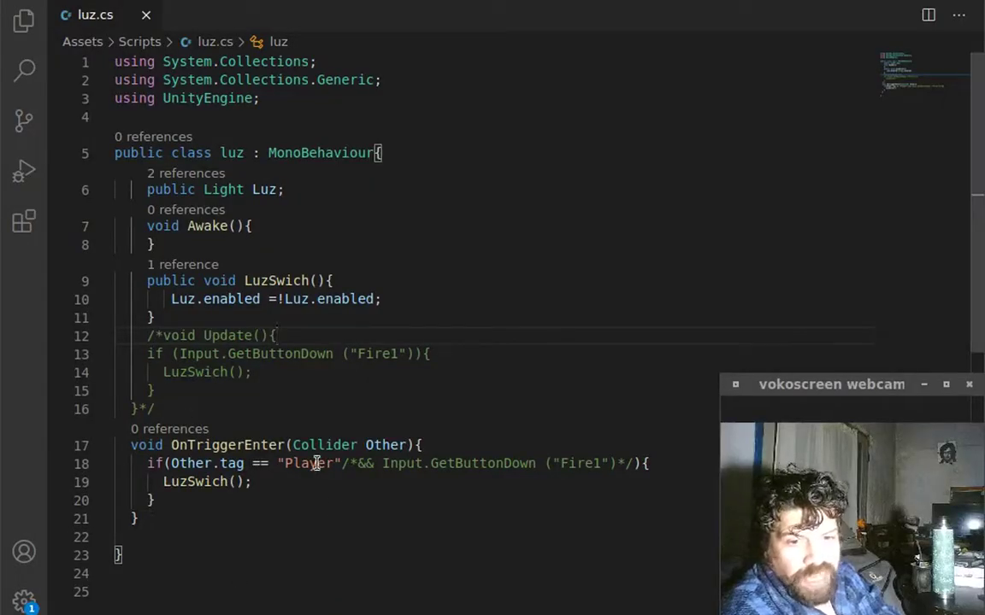
scroll(197, 505, "down", 1)
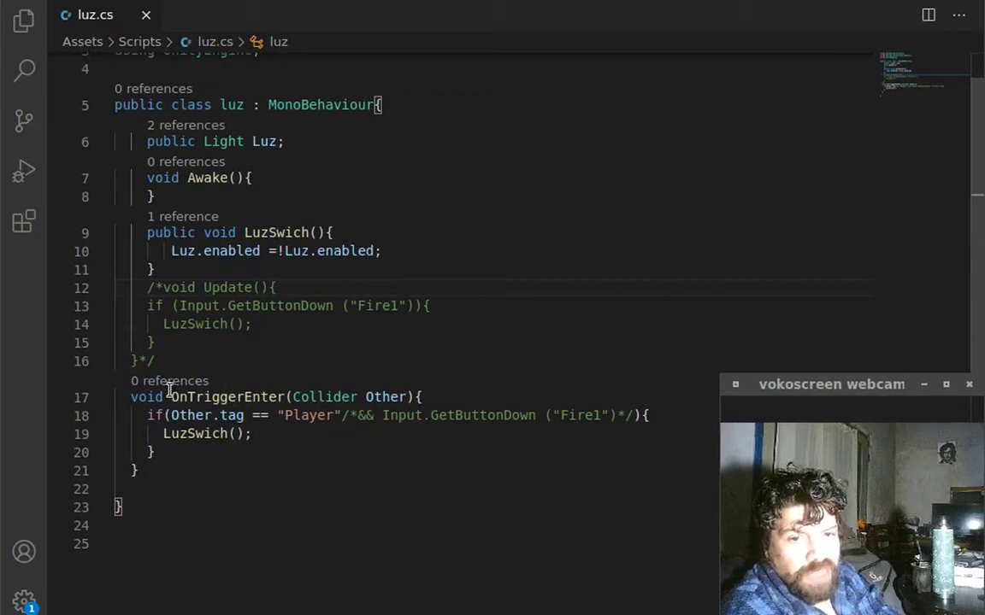
left_click_drag(168, 397, 416, 397)
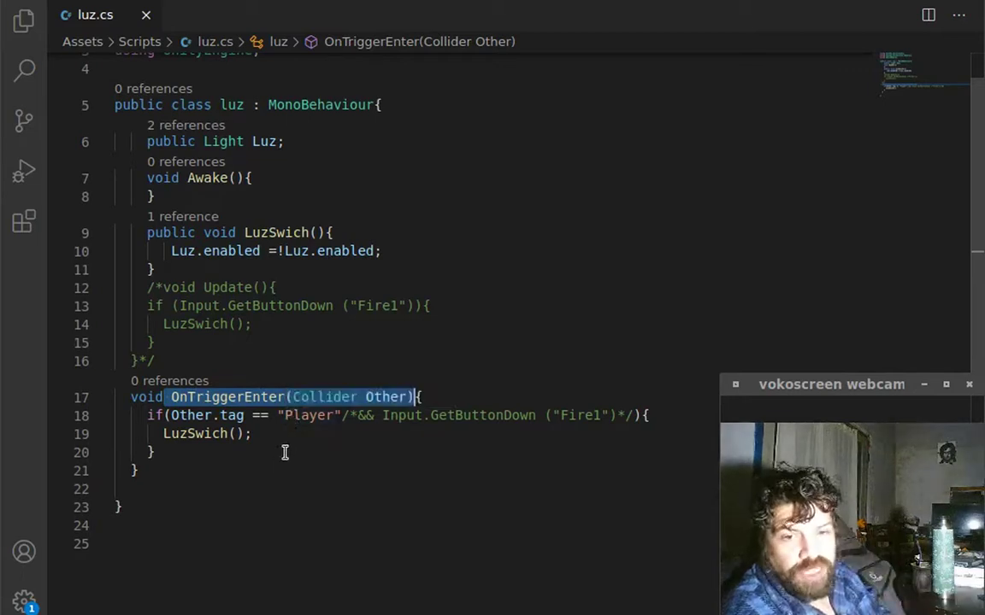
left_click_drag(293, 397, 407, 396)
left_click(343, 484)
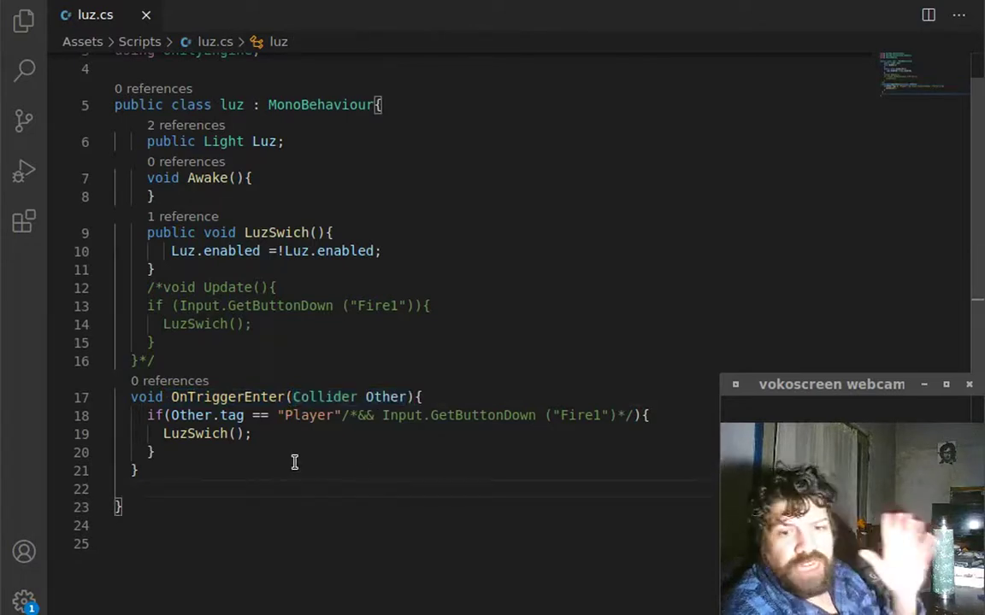
left_click_drag(172, 397, 416, 396)
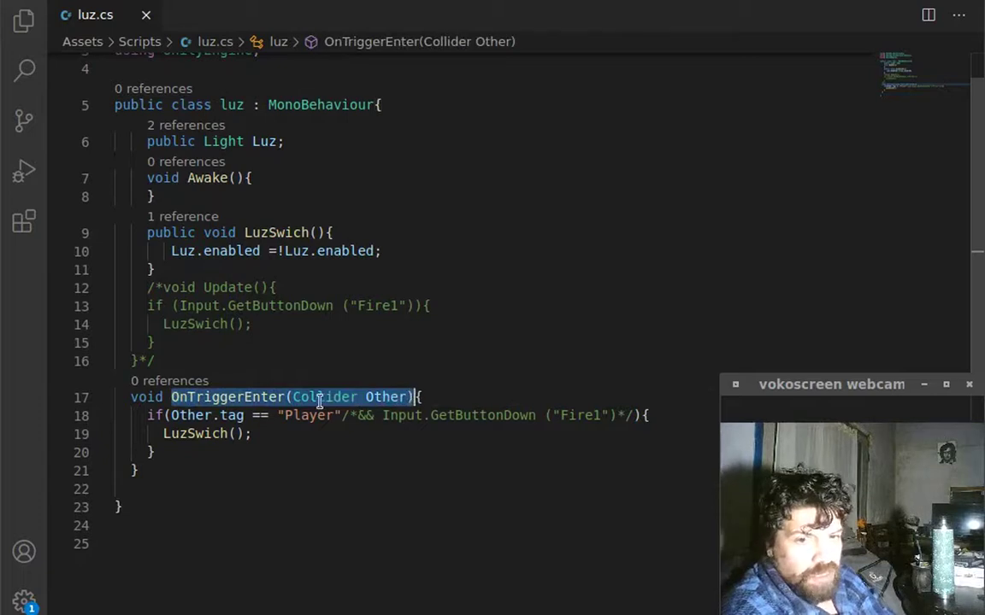
left_click(296, 397)
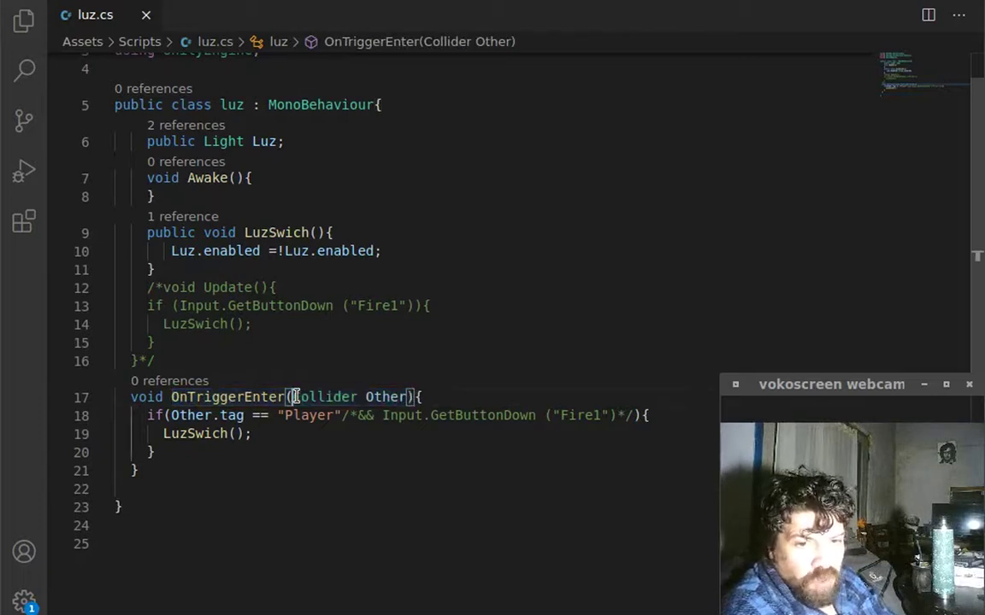
double_click(326, 397)
double_click(370, 397)
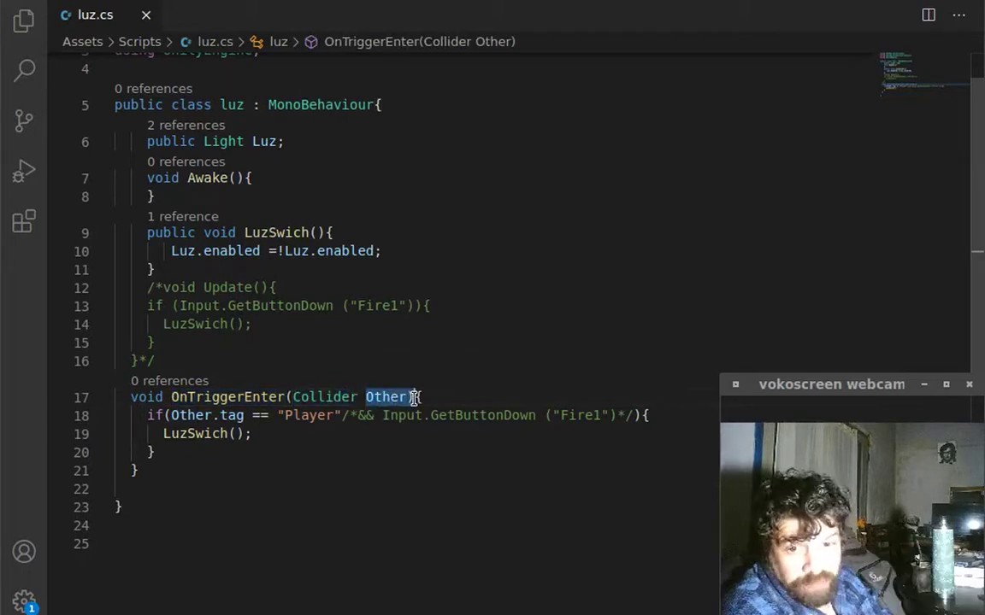
left_click(365, 454)
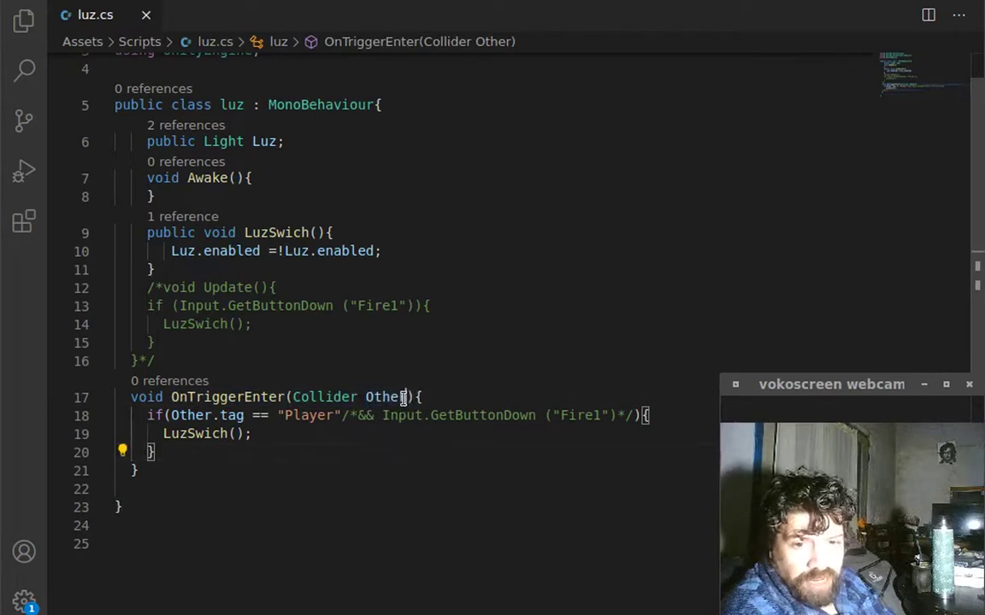
double_click(370, 398)
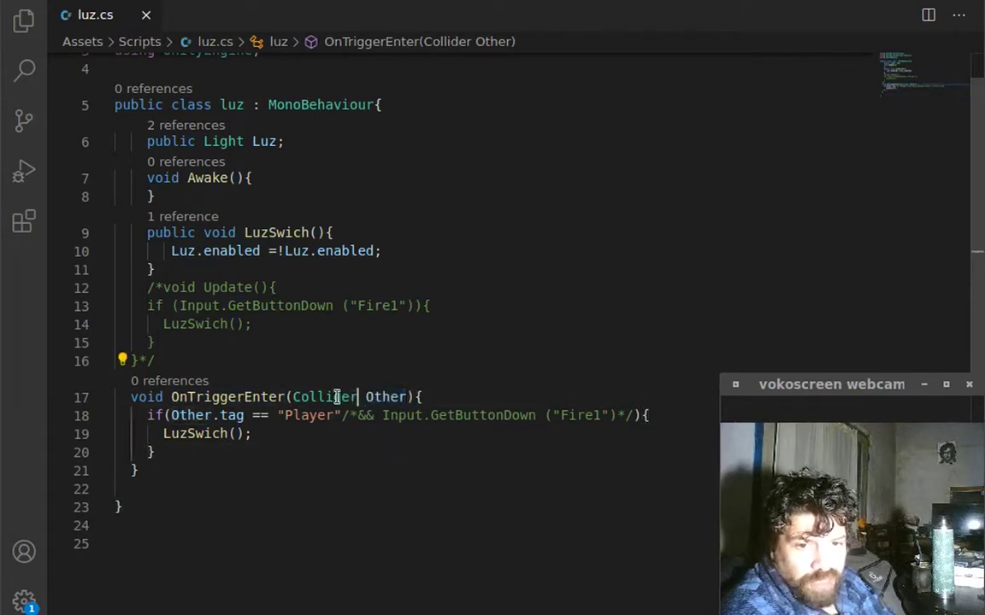
left_click_drag(357, 397, 295, 396)
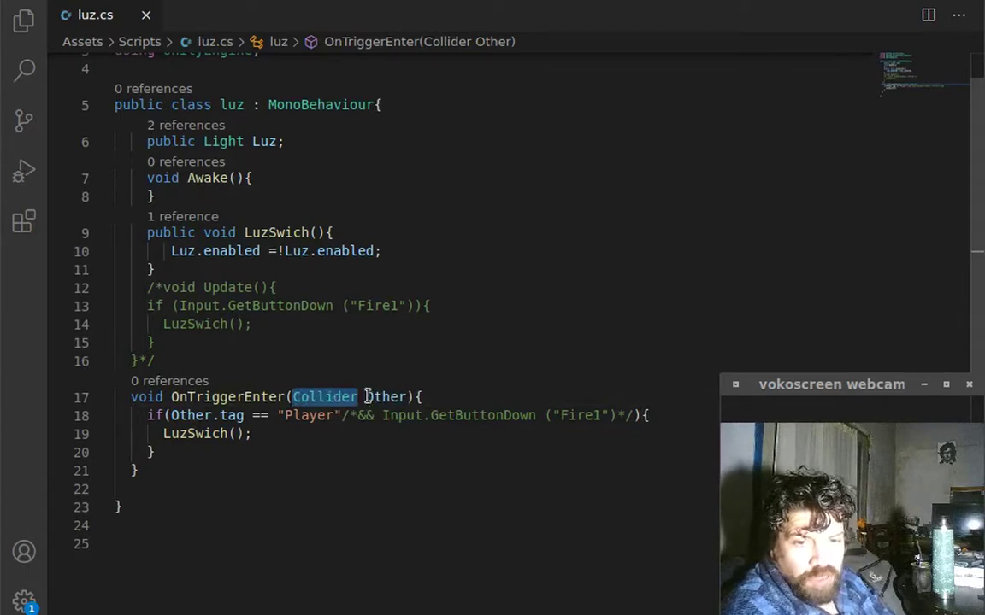
left_click(411, 396)
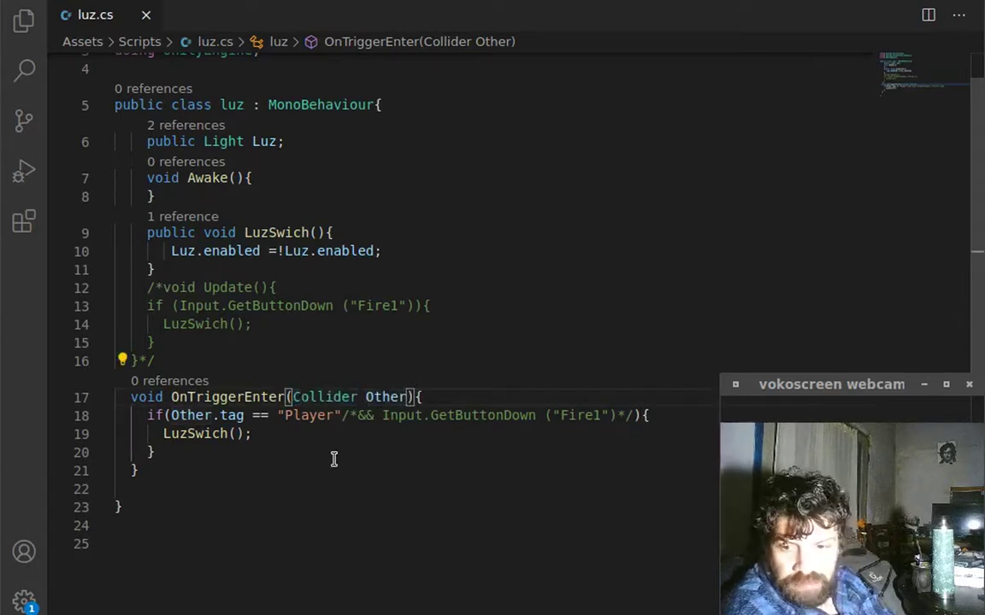
double_click(373, 397)
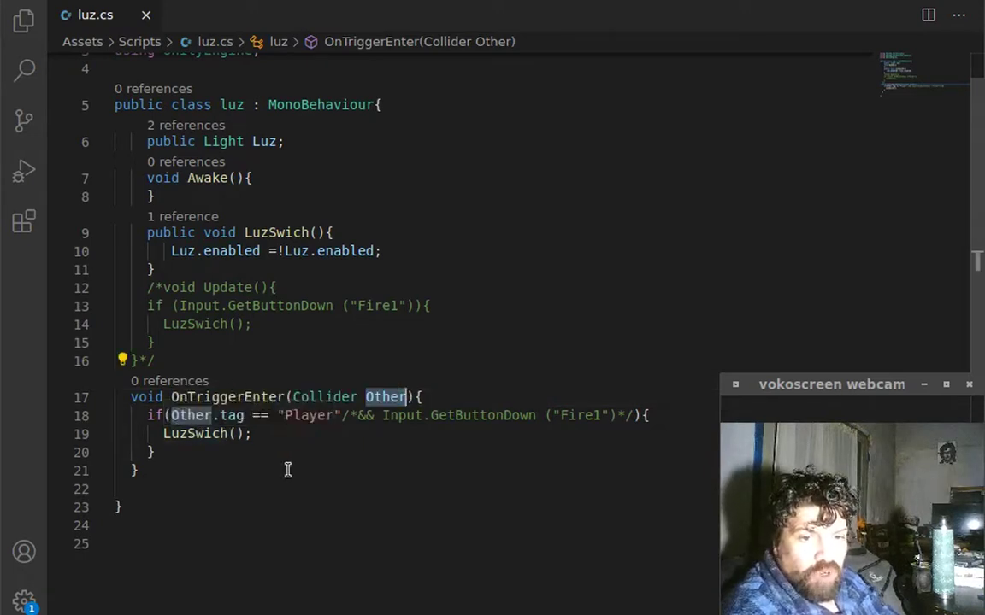
left_click(254, 415)
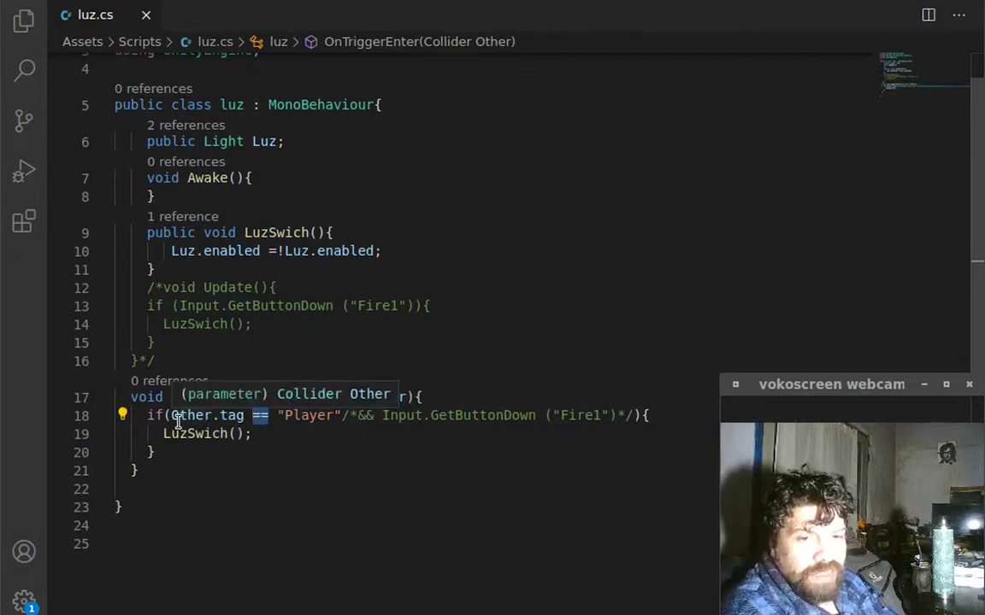
double_click(235, 416)
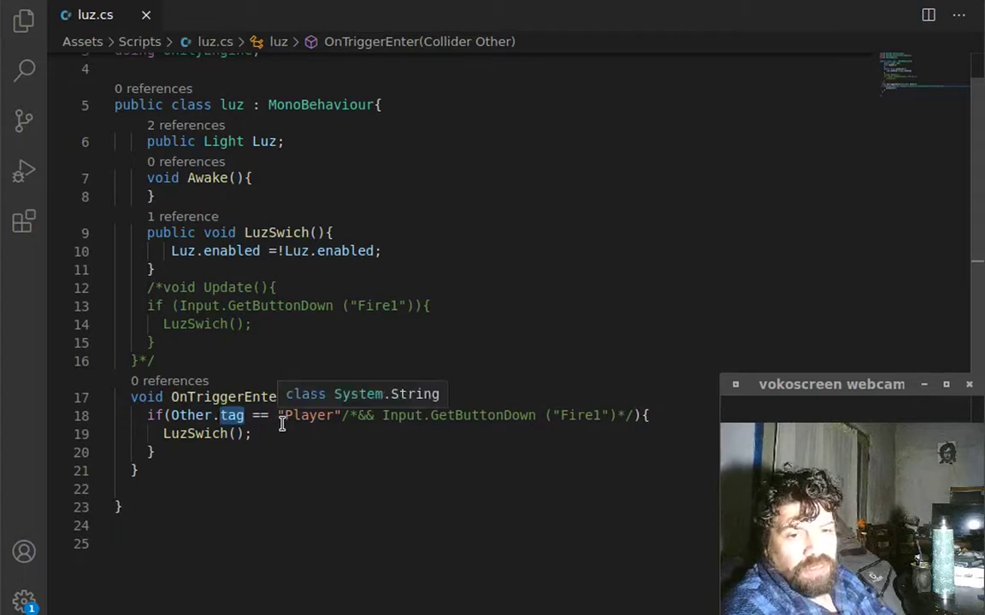
left_click_drag(279, 416, 341, 416)
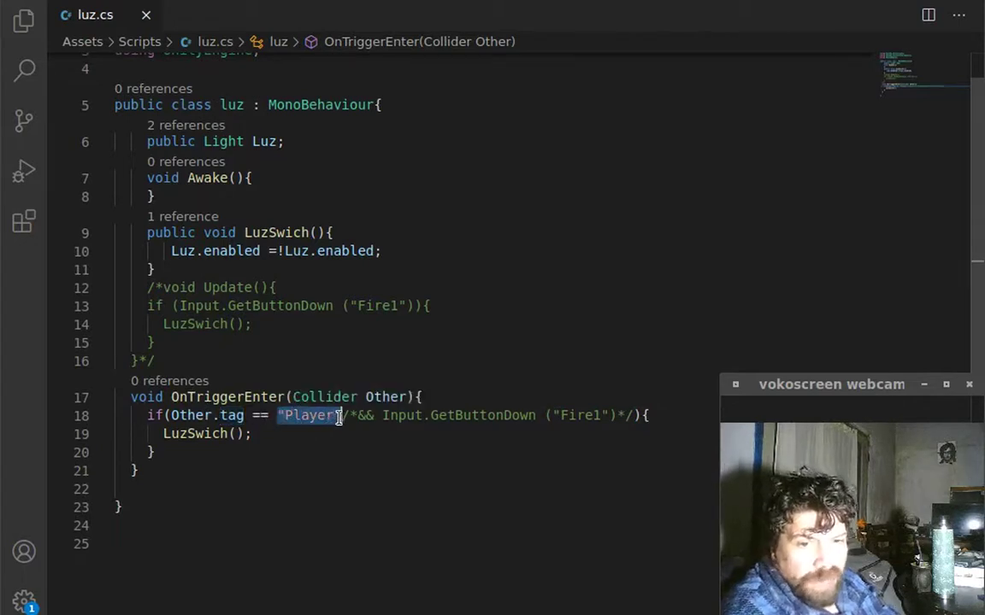
double_click(154, 415)
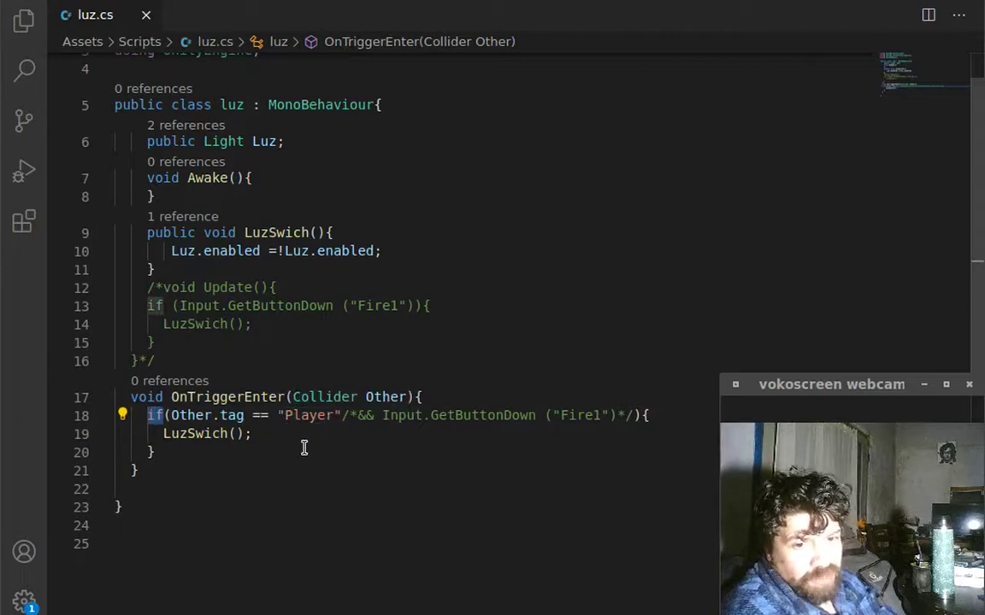
left_click_drag(264, 433, 163, 433)
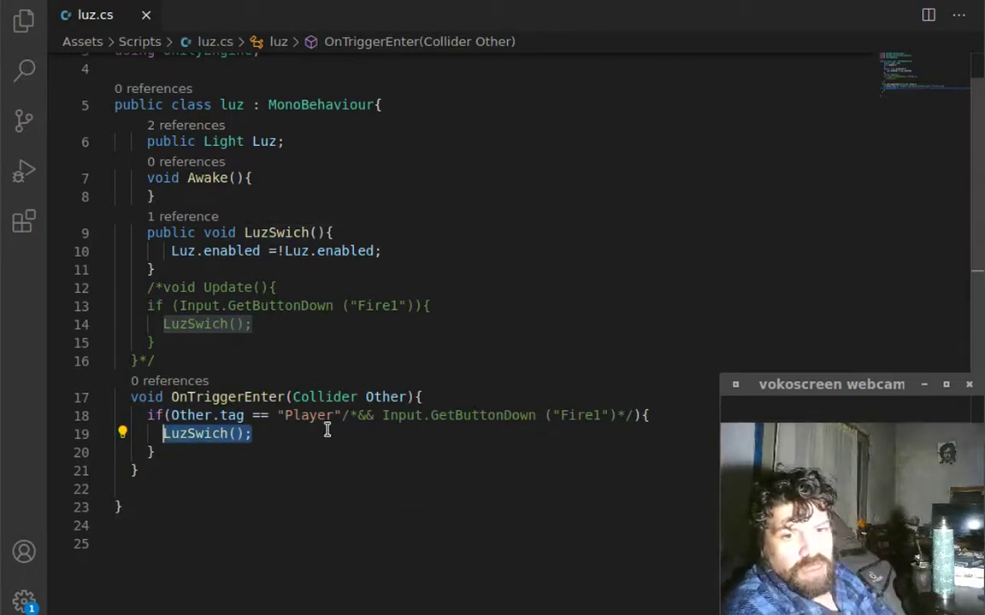
left_click(351, 416)
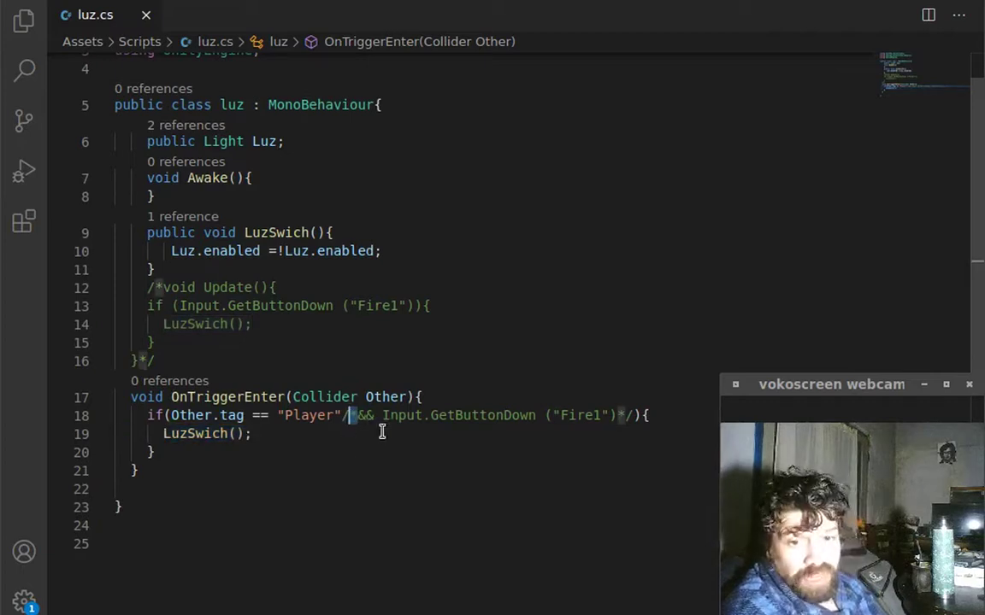
left_click(382, 433)
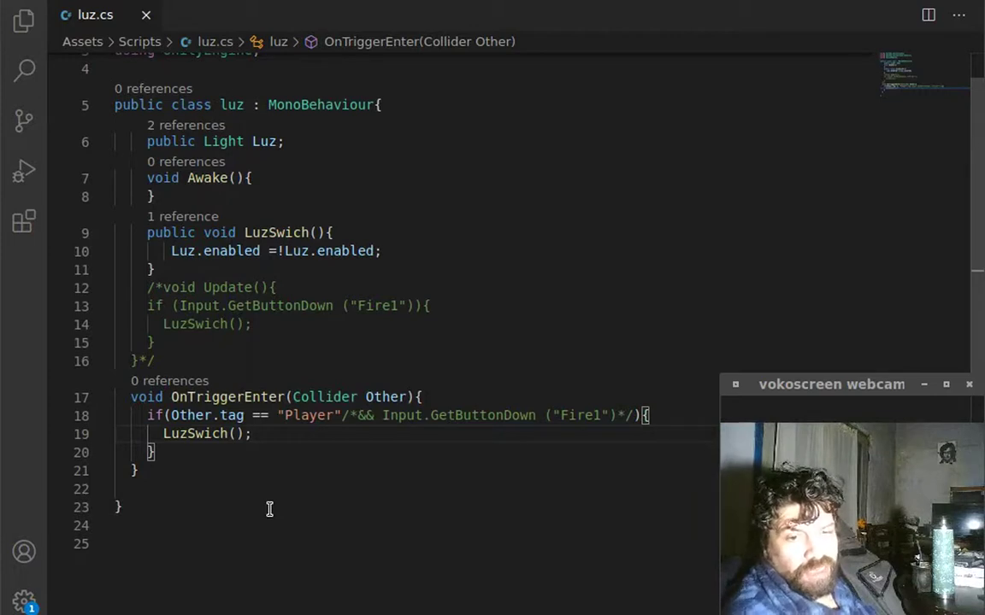
left_click_drag(159, 432, 271, 434)
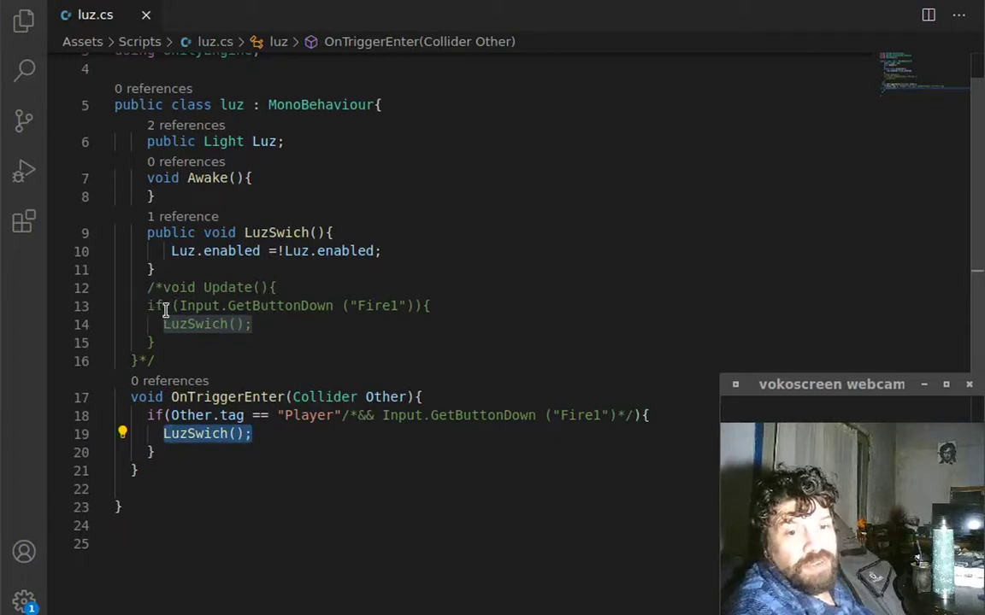
left_click(339, 340)
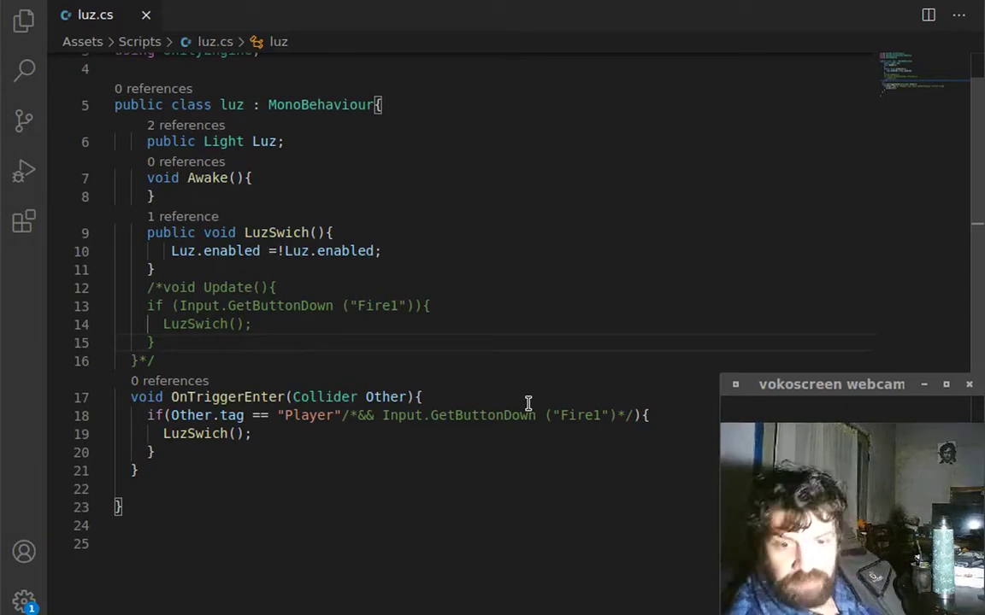
mouse_move(257, 611)
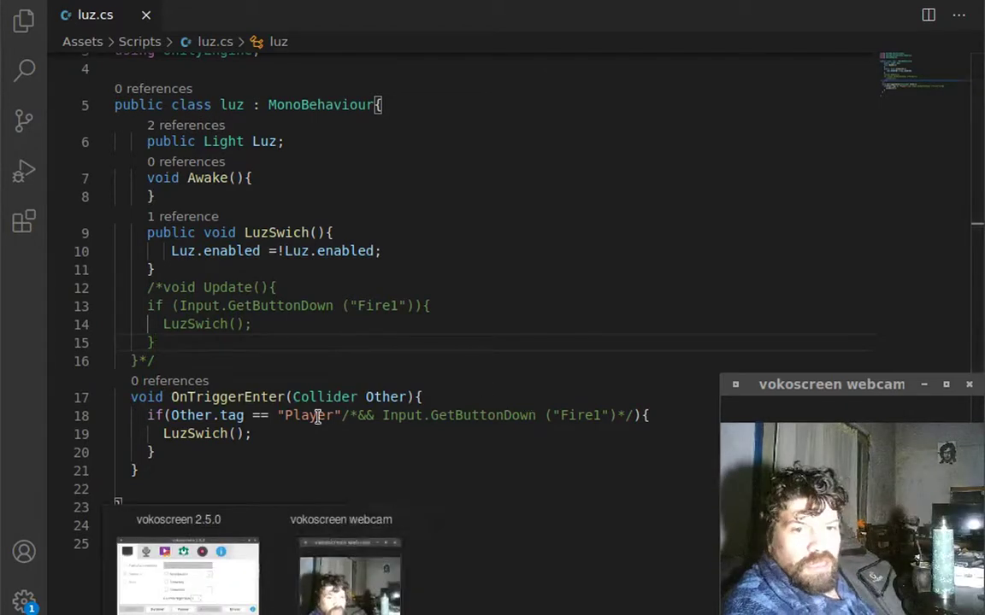
- Back in Unity, clear the old console errors and inspect the FPSController's components
left_click(181, 611)
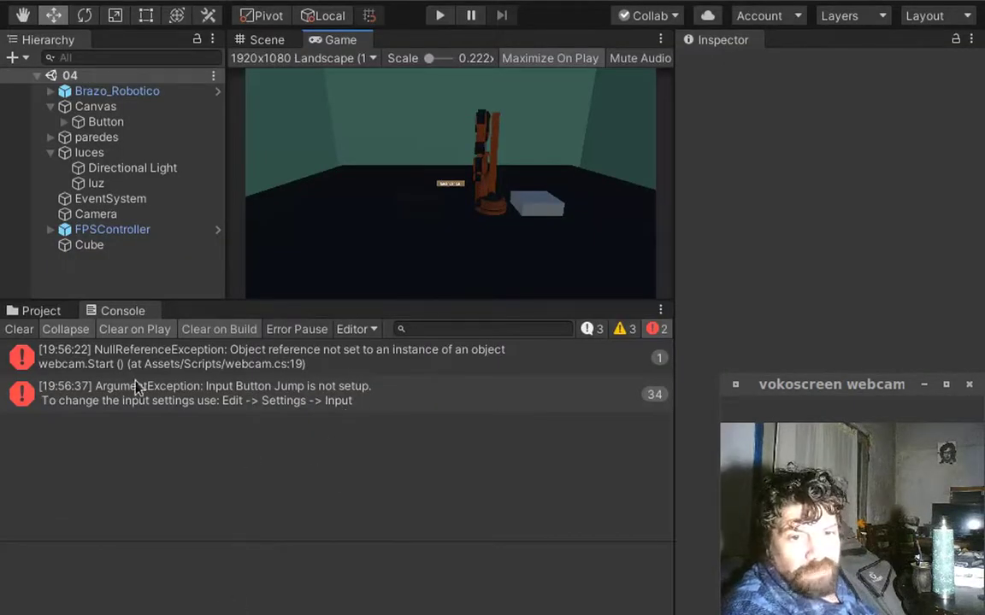
left_click(26, 330)
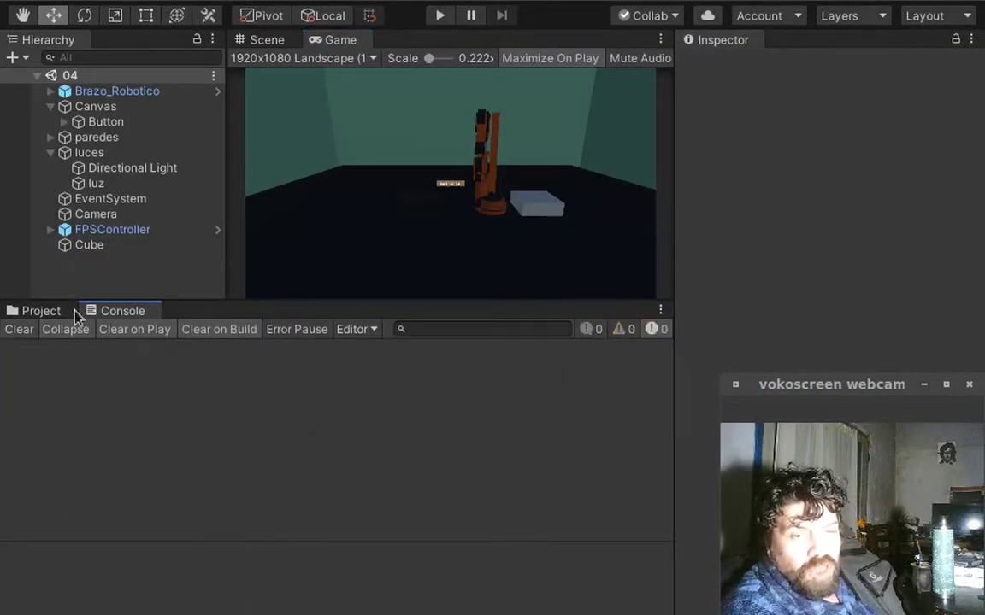
left_click(145, 76)
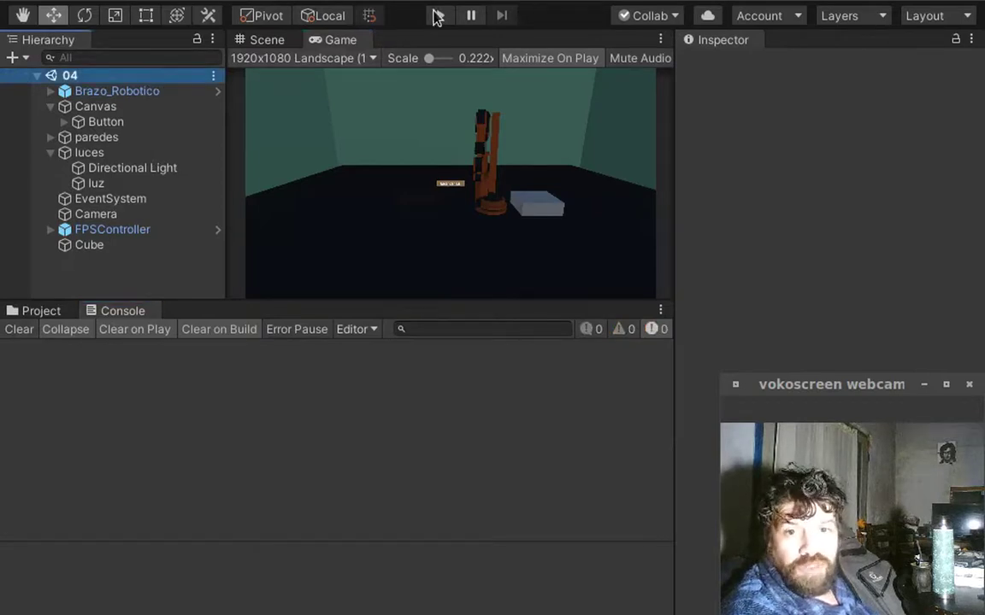
left_click(119, 229)
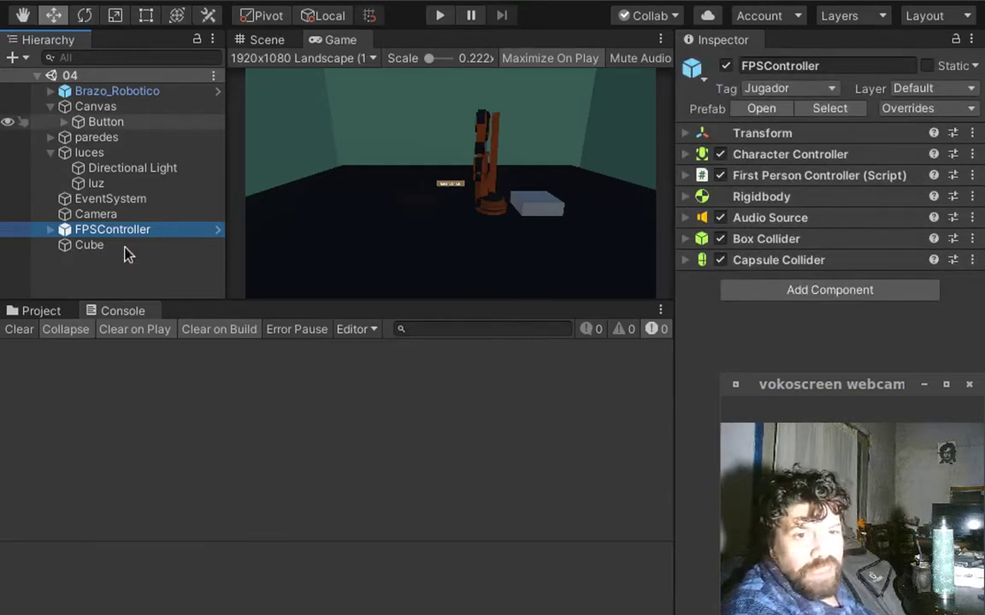
- Tick Is Trigger on the Cube's Box Collider and save scene 04
left_click(103, 245)
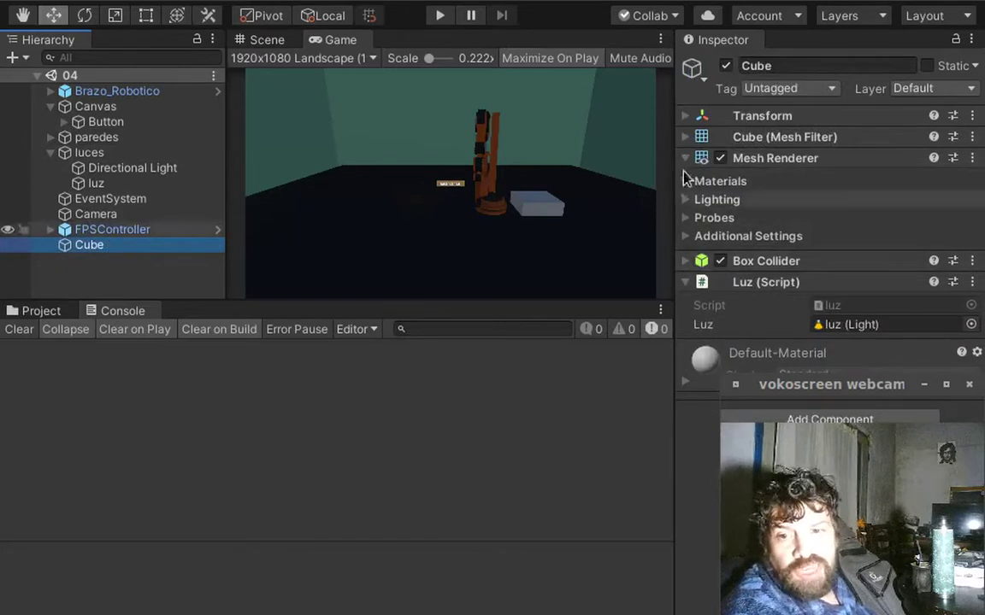
left_click(685, 158)
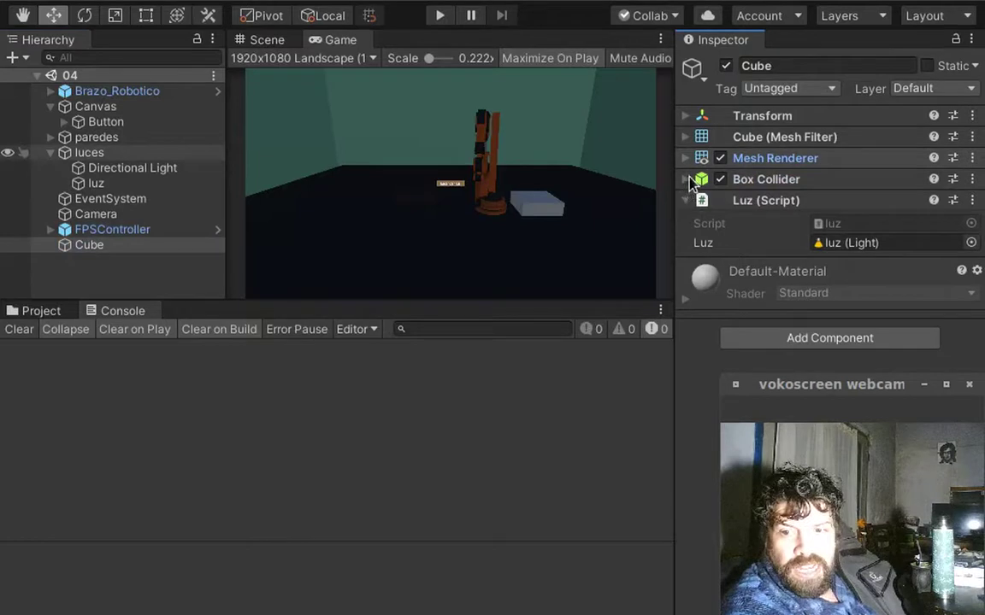
left_click(686, 179)
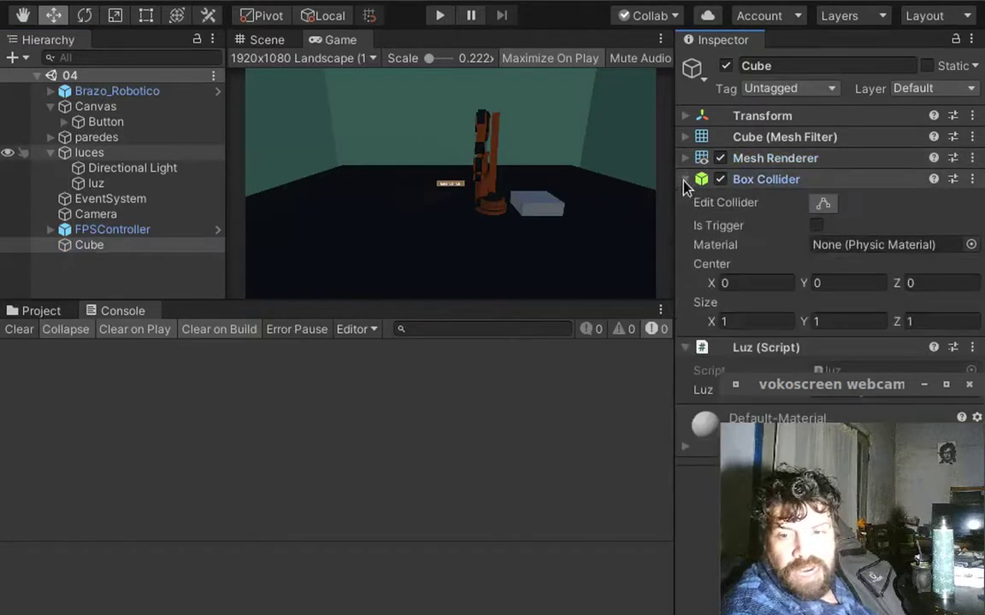
left_click(816, 227)
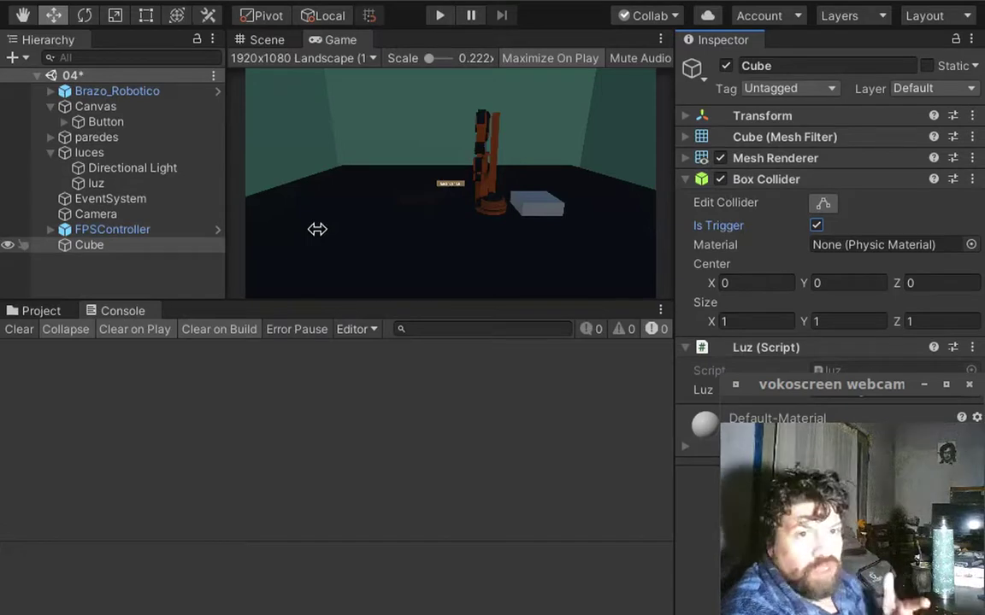
key("ctrl+s")
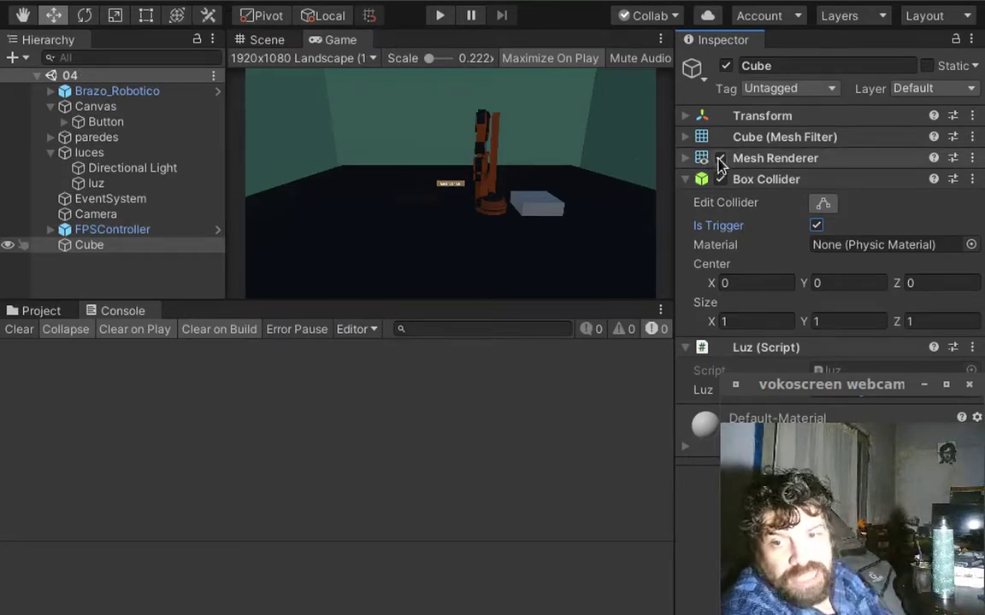
- Play-test the light in the maximized Game view, then stop and restore the normal layout
left_click(440, 16)
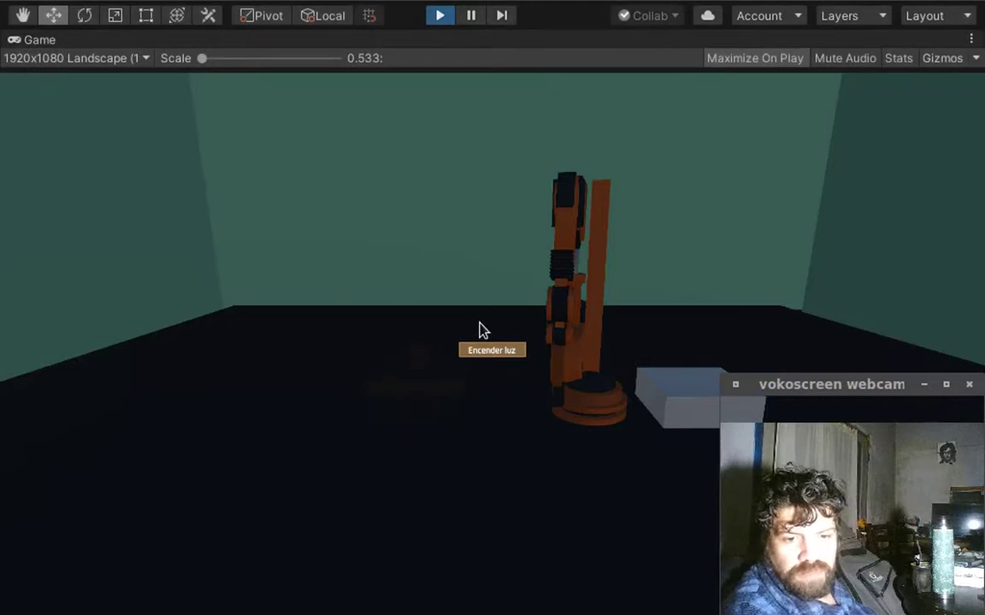
key("ctrl+p")
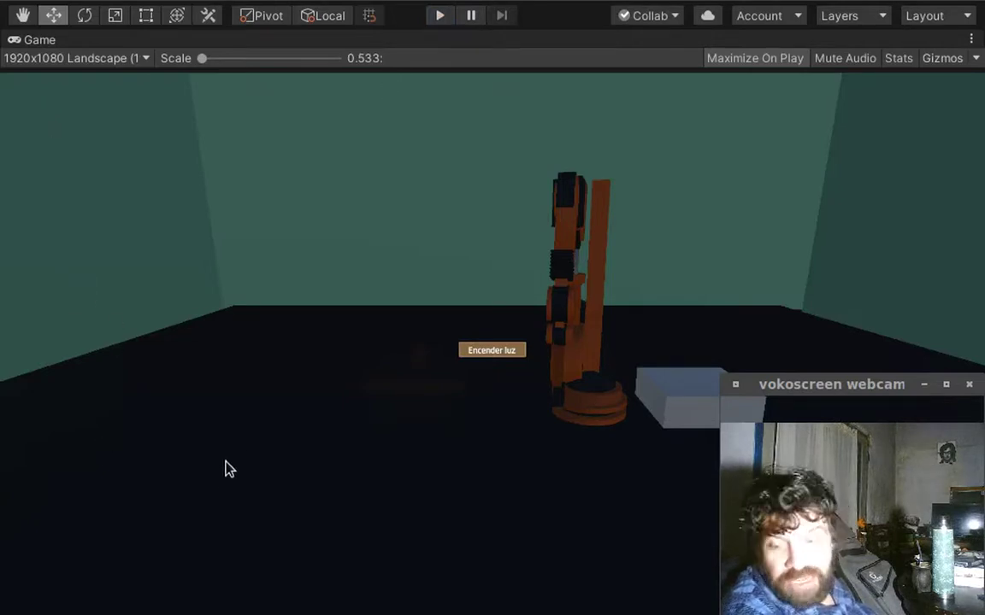
key("shift+space")
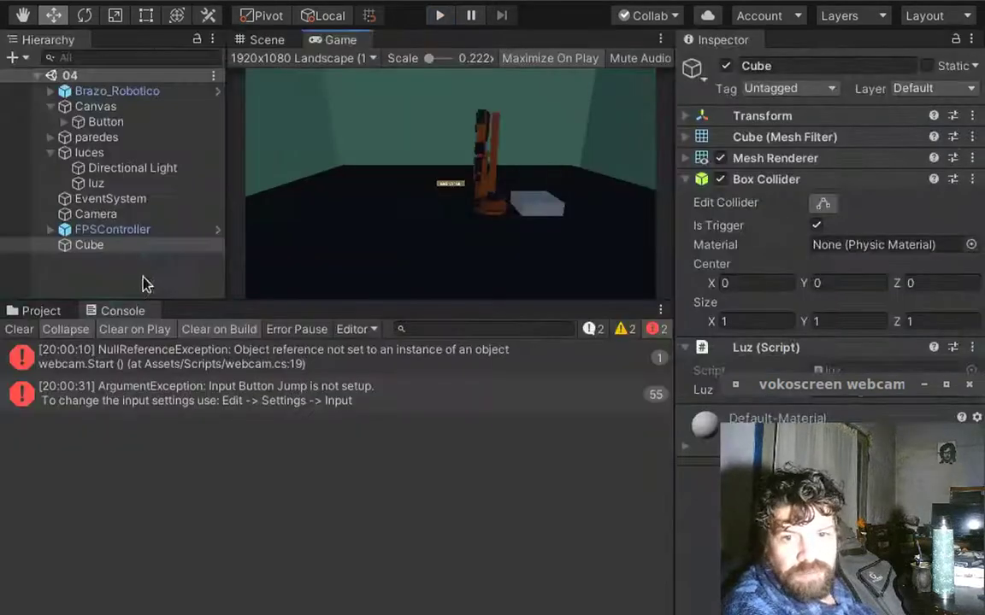
- Clear the console and review FPSController's First Person Controller, Head Bob and footstep settings
left_click(19, 329)
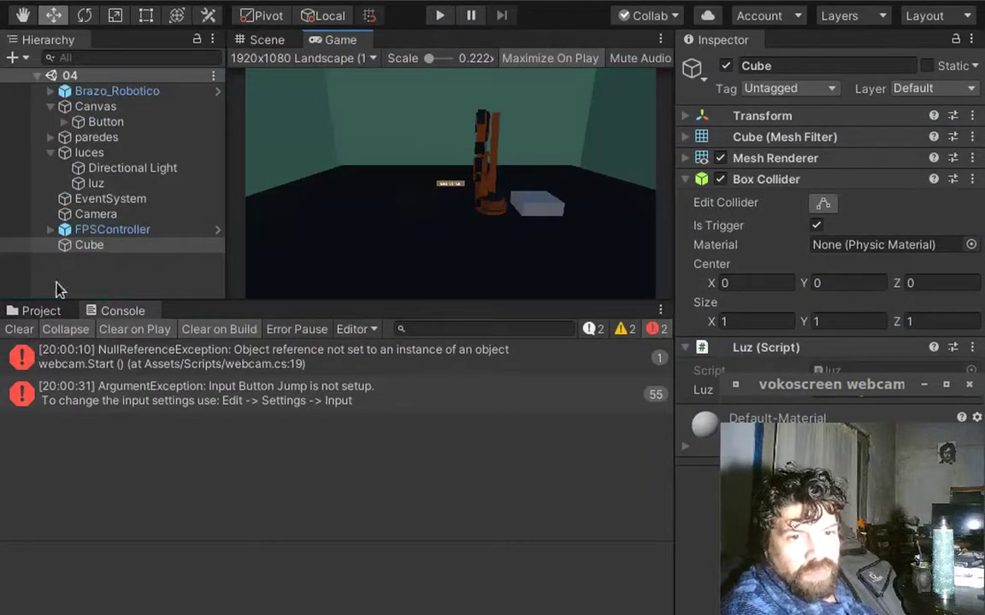
left_click(118, 231)
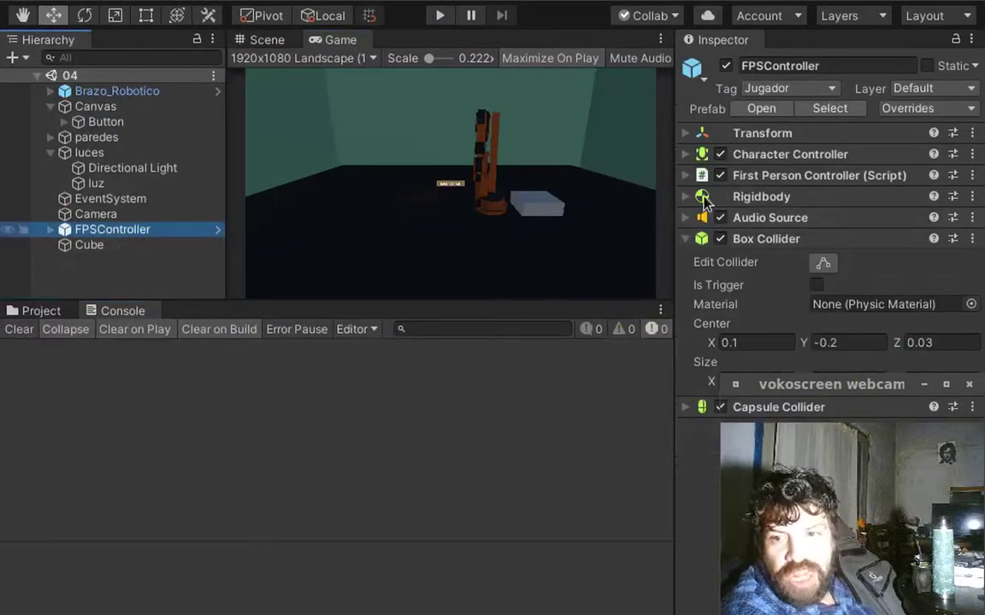
left_click(684, 175)
left_click(685, 177)
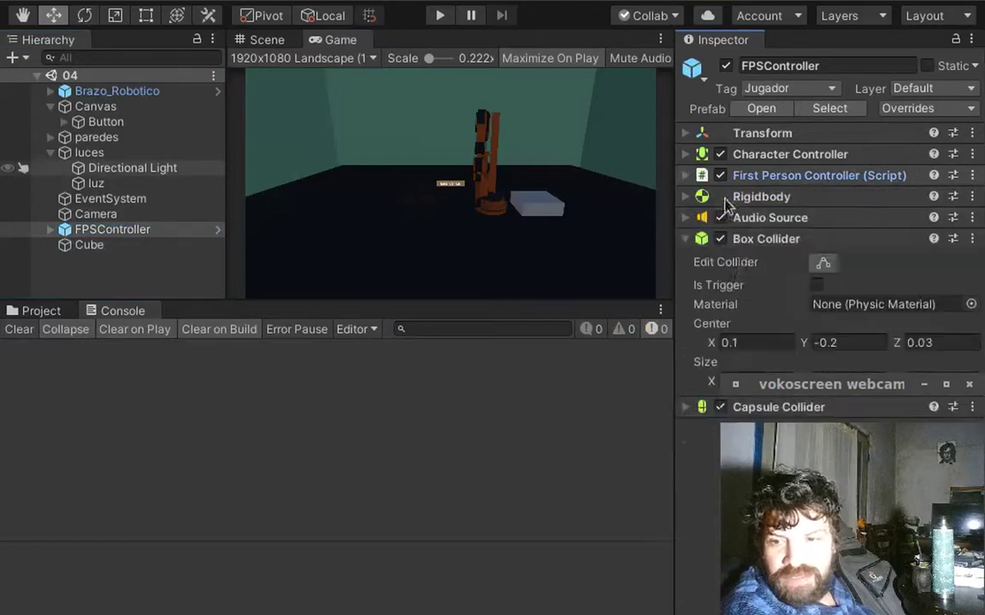
left_click(688, 176)
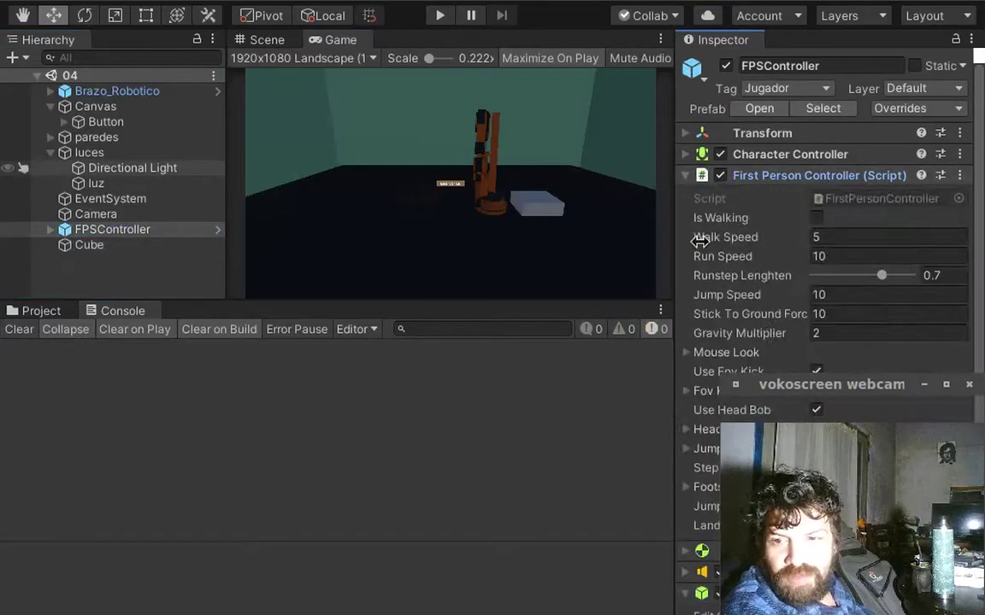
scroll(700, 240, "down", 5)
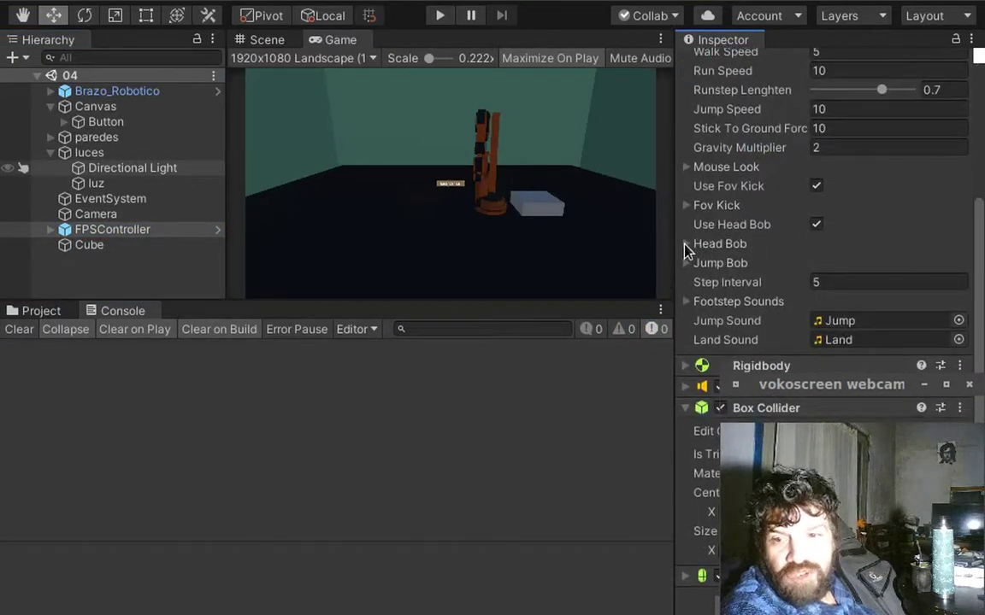
left_click(686, 245)
left_click(686, 245)
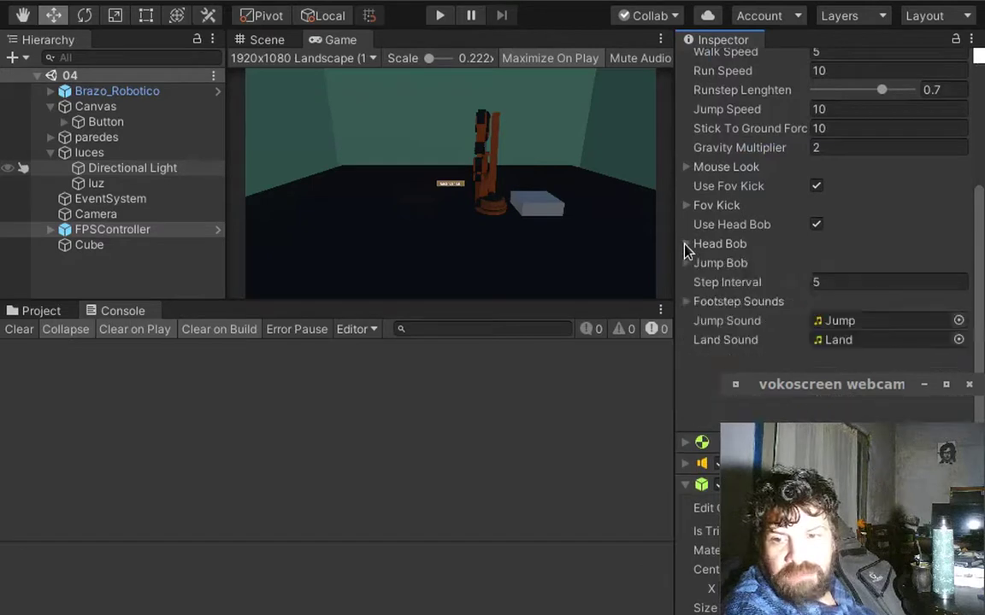
left_click(687, 301)
left_click(688, 302)
scroll(694, 299, "up", 5)
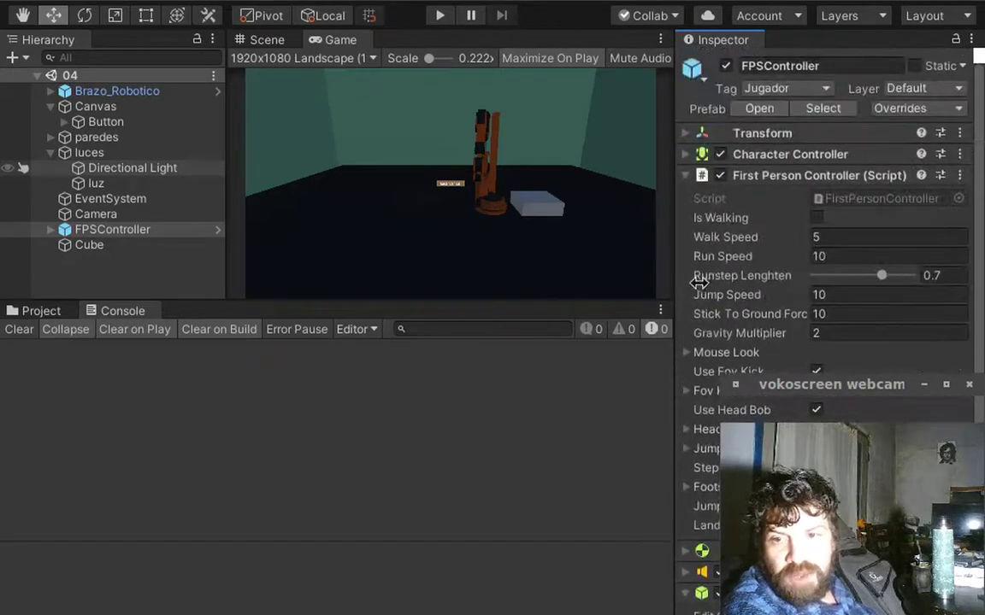
left_click(691, 175)
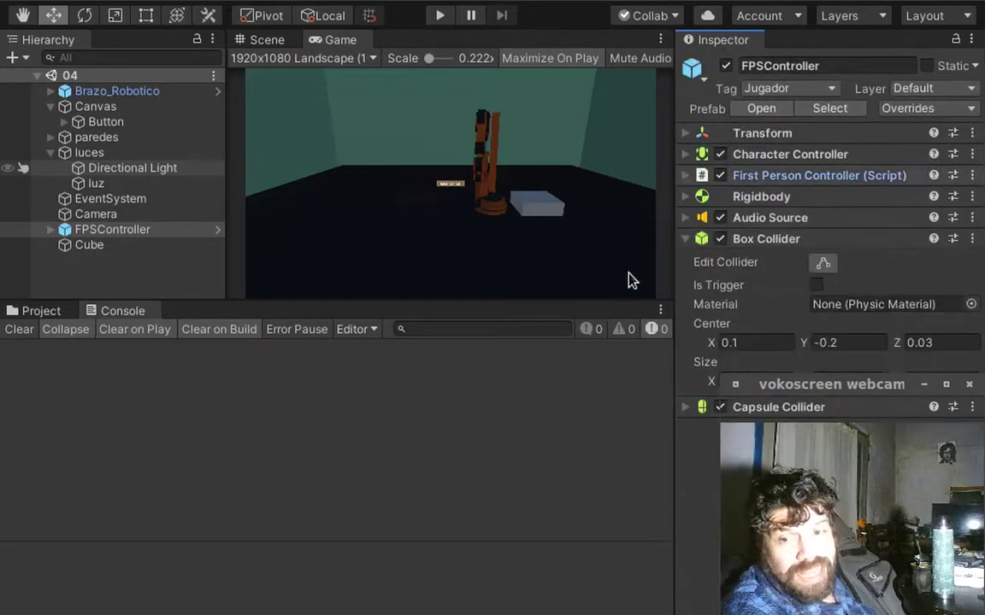
- Frame the FPSController in the Scene view, select the Cube, then return to luz.cs in VS Code
left_click(188, 231)
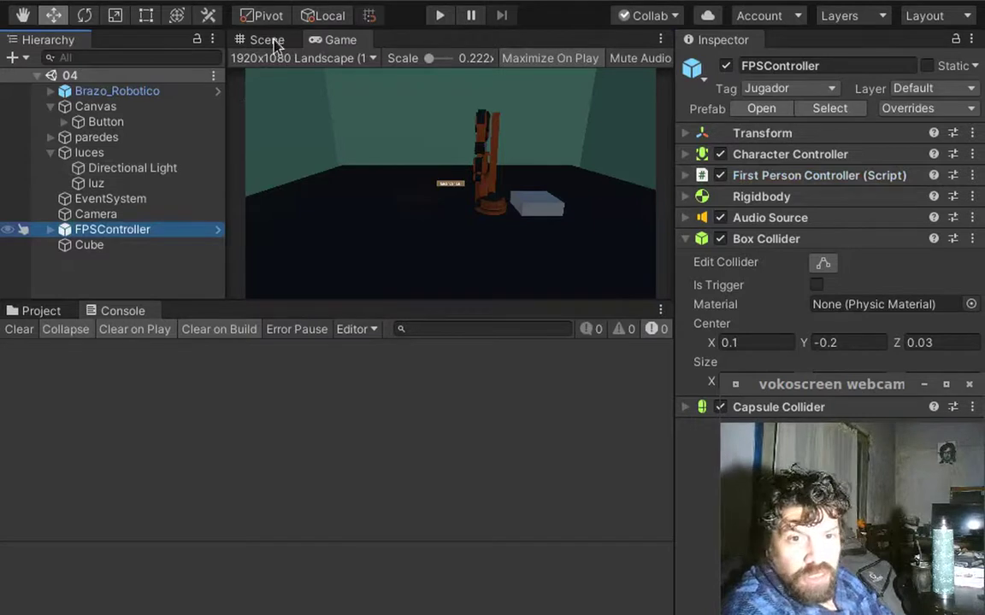
double_click(147, 231)
left_click(522, 185)
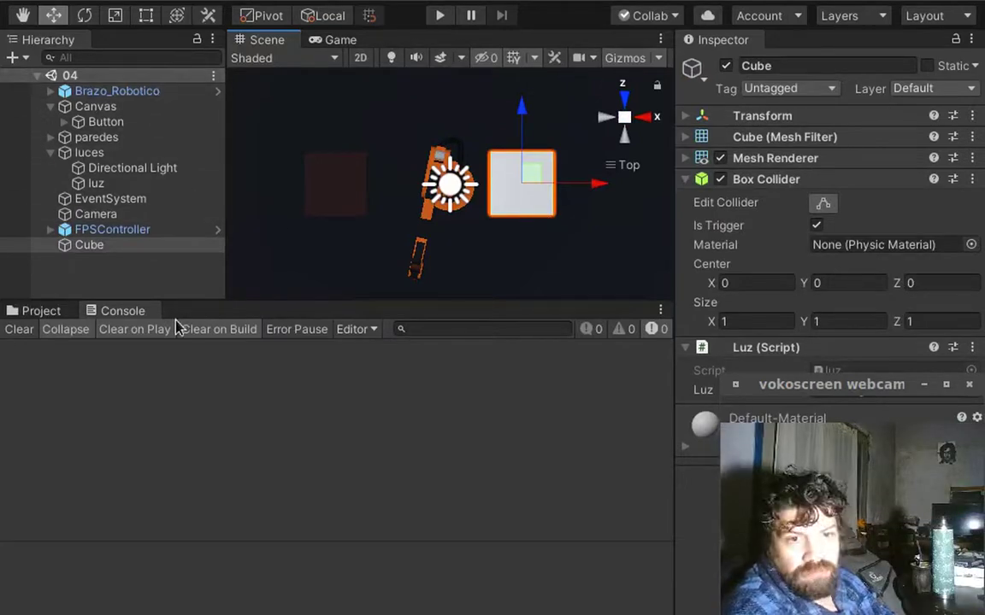
left_click(154, 246)
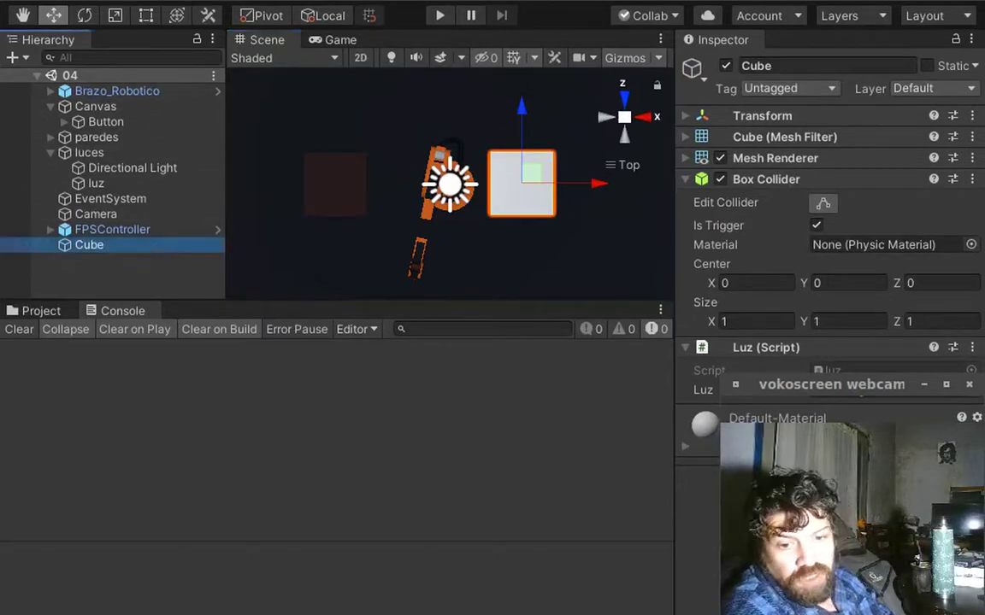
key("alt+Tab")
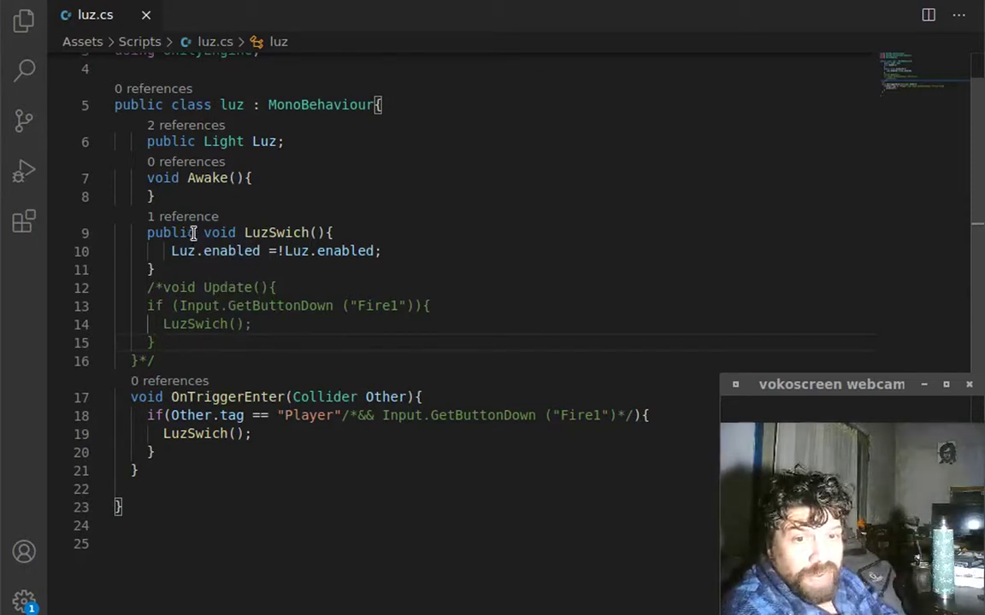
left_click_drag(195, 233, 148, 232)
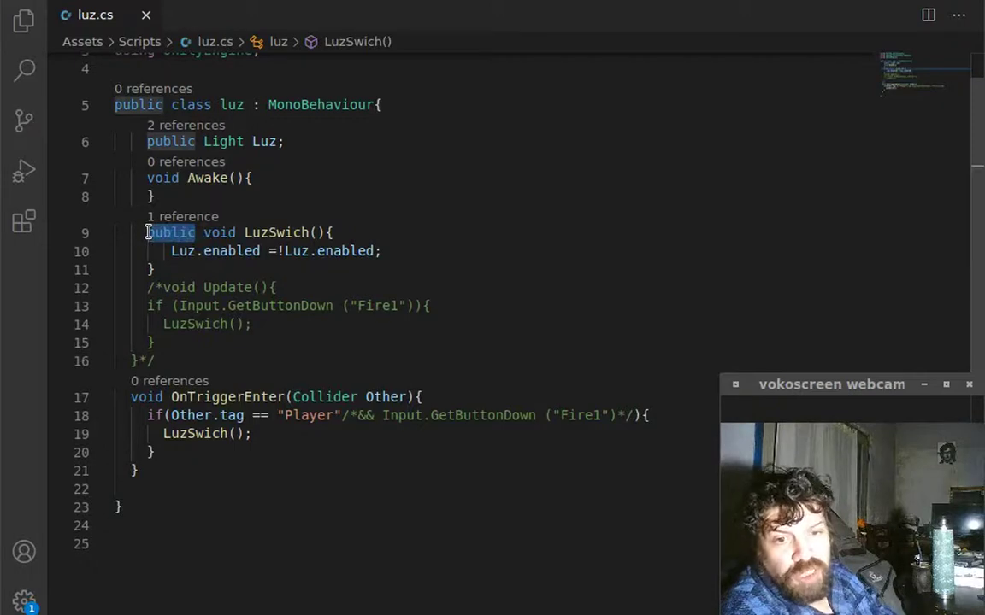
left_click(231, 306)
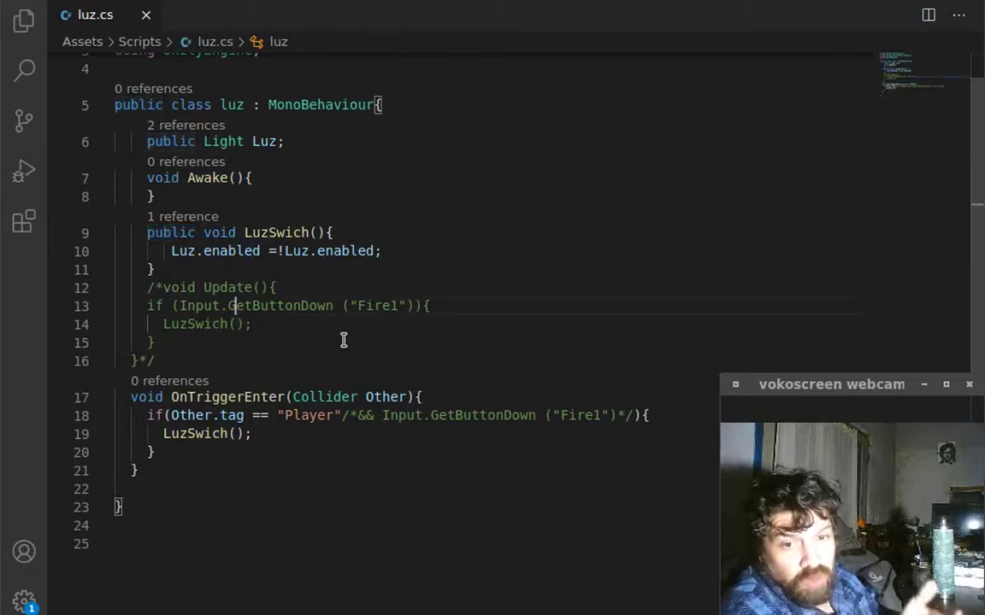